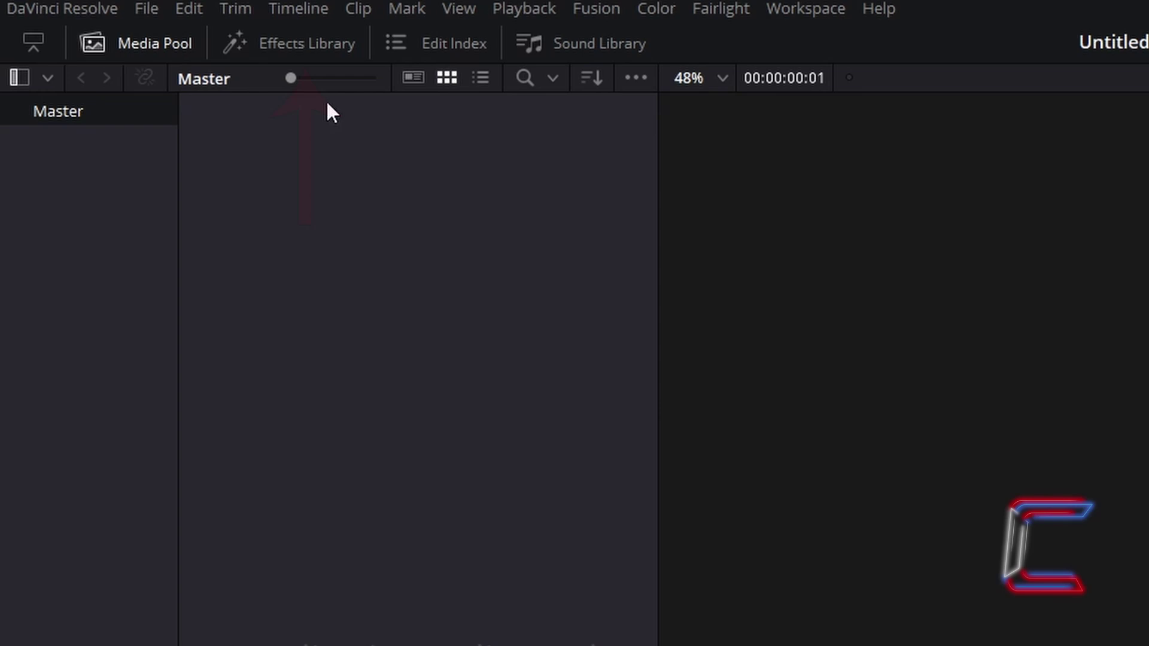
# In the Effects Library, find the Fusion Composition effect under Toolbox > Effects
pyautogui.click(311, 52)
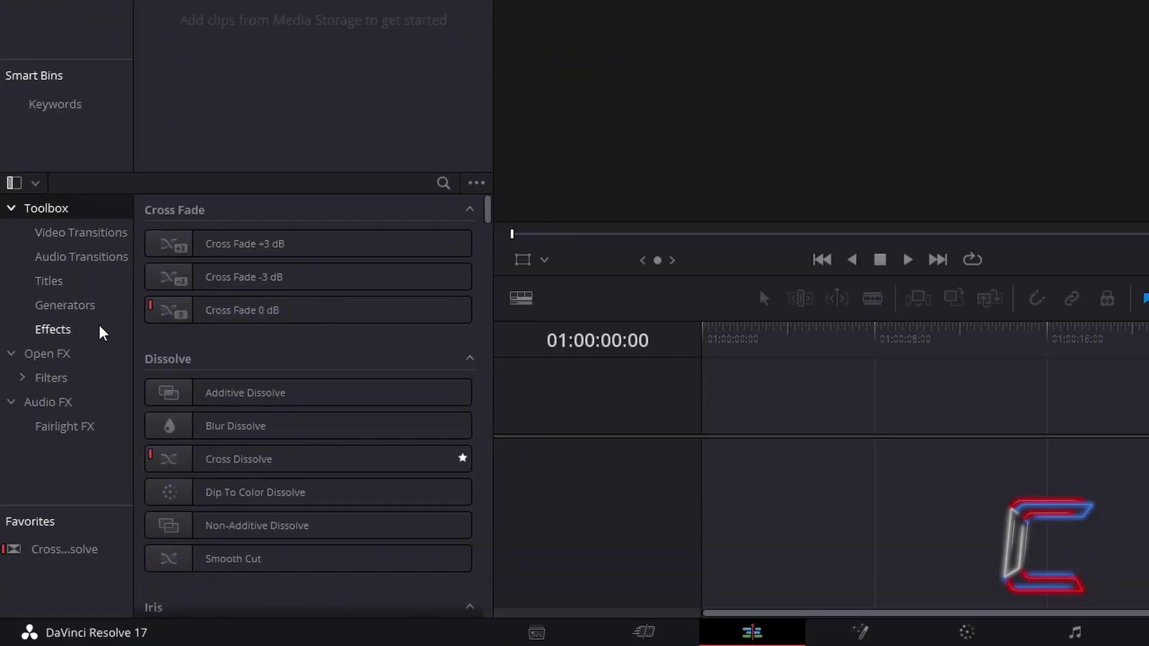
pyautogui.click(103, 331)
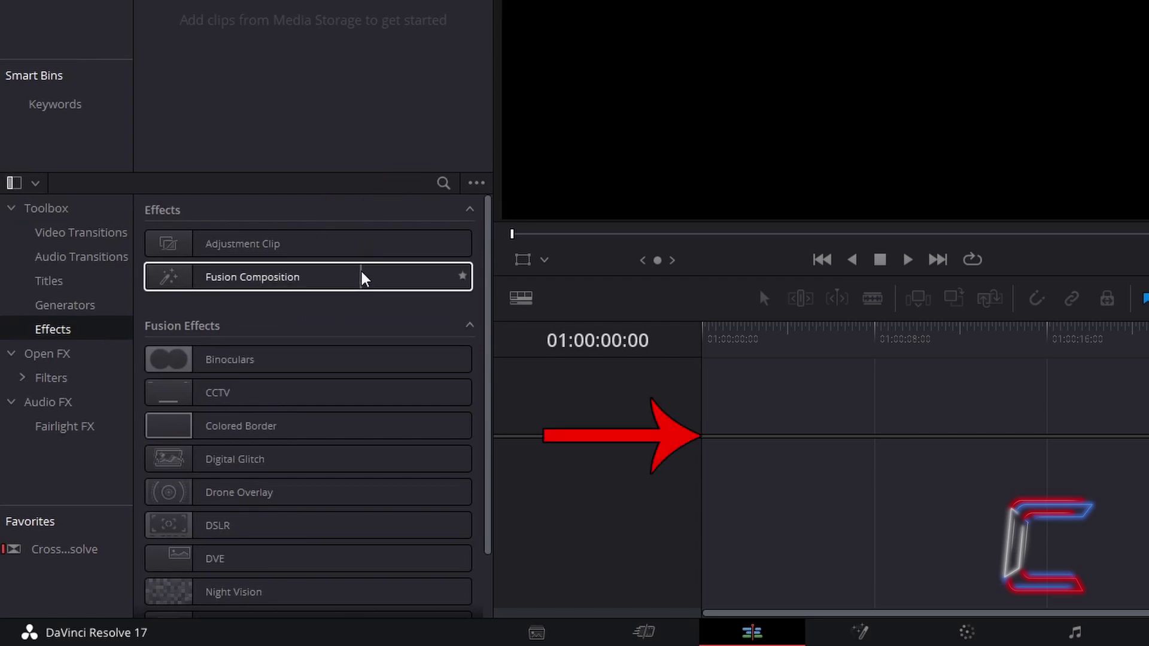
pyautogui.click(381, 286)
# Place a Fusion Composition clip at the start of Video 1 on the timeline
pyautogui.moveTo(381, 286); pyautogui.dragTo(711, 430)
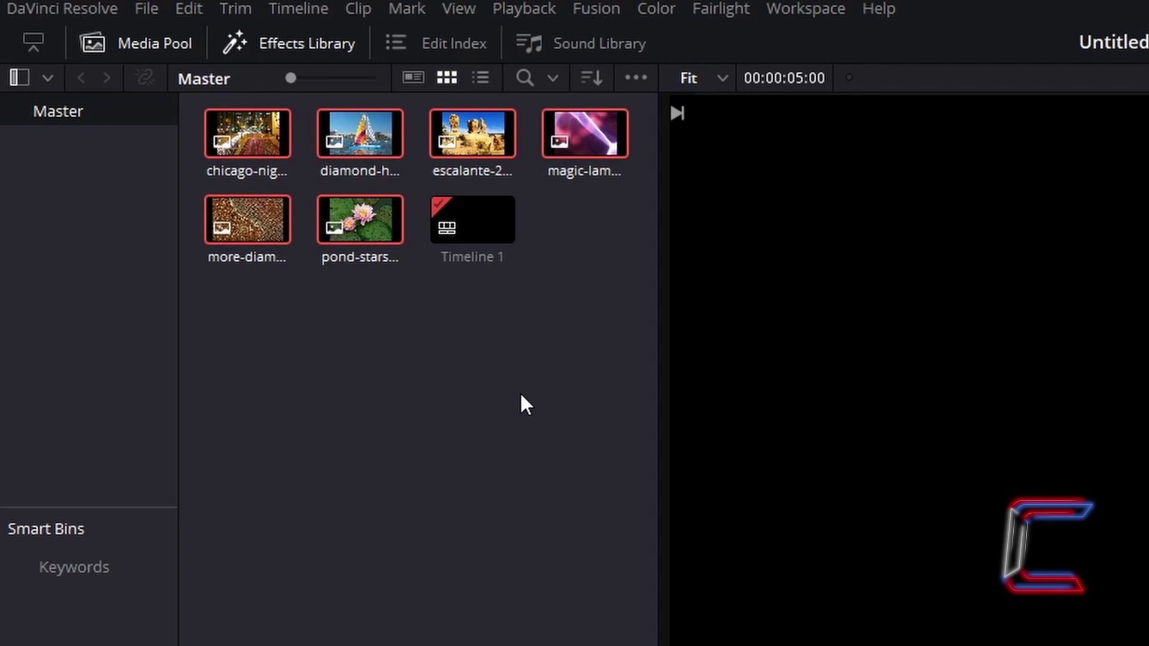
pyautogui.moveTo(282, 575); pyautogui.dragTo(820, 430)
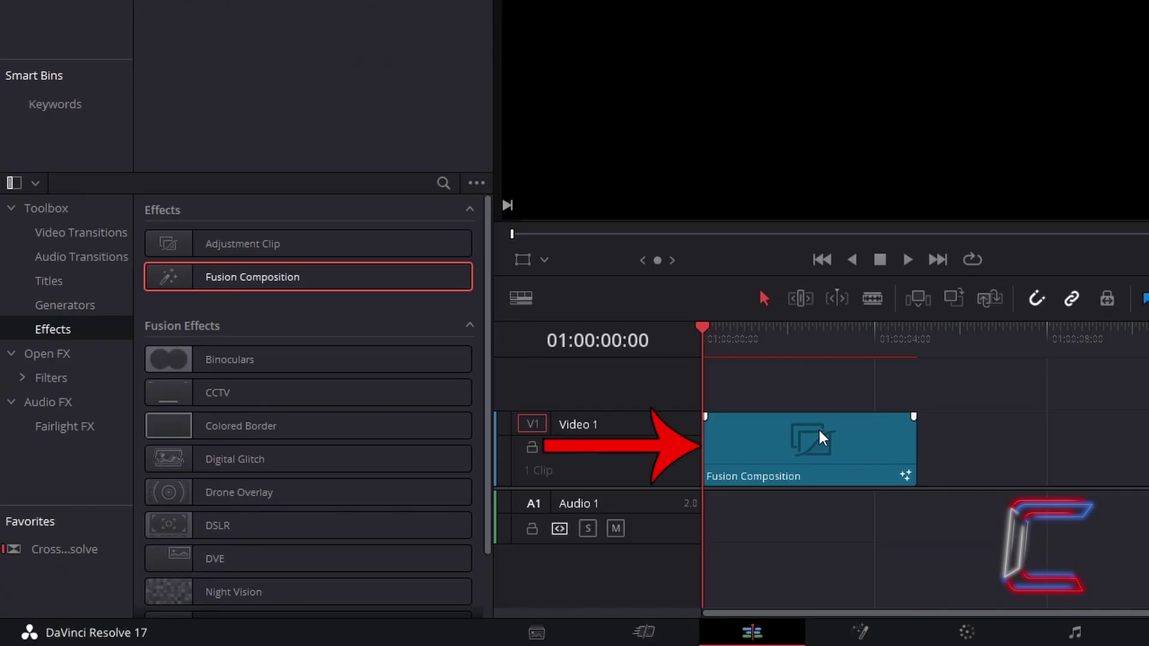
# Open the composition in the Fusion page and add a Cube 3D node
pyautogui.rightClick(820, 429)
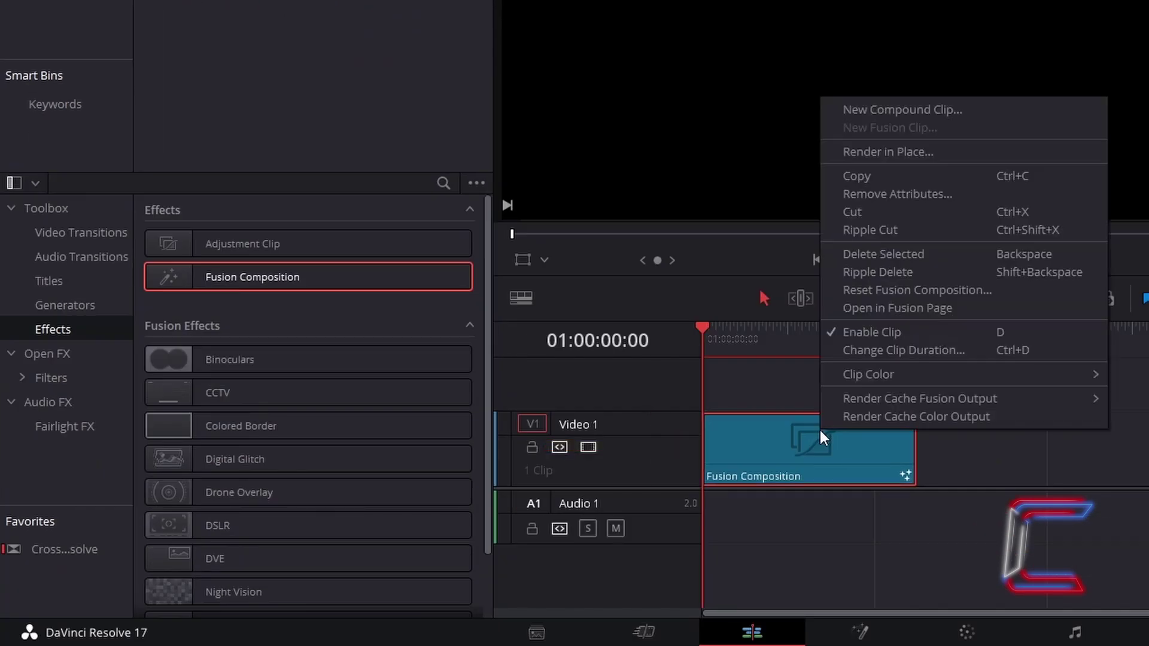
pyautogui.click(957, 319)
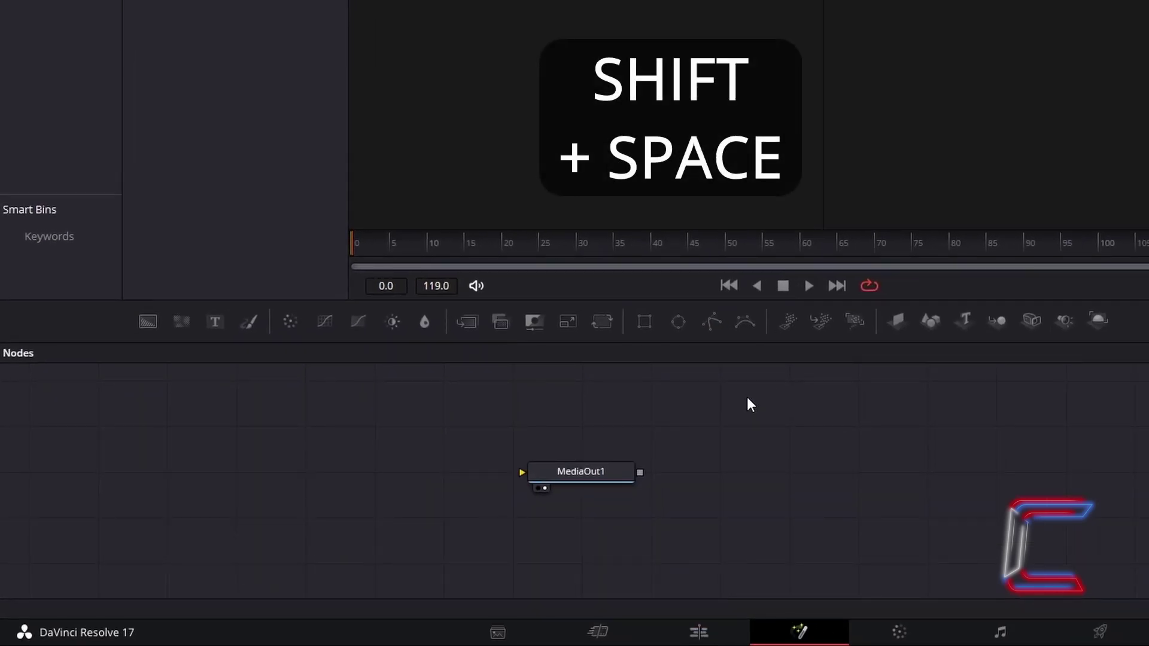
pyautogui.hotkey('shift', 'space')
pyautogui.write('Cube 3D')
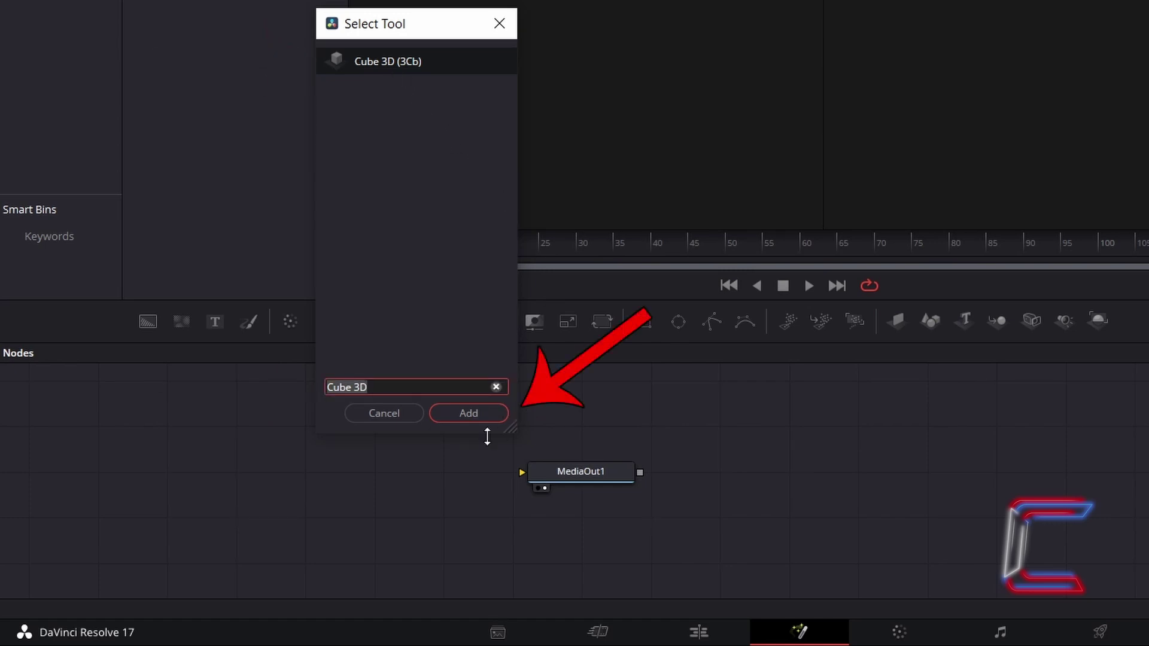
pyautogui.click(475, 418)
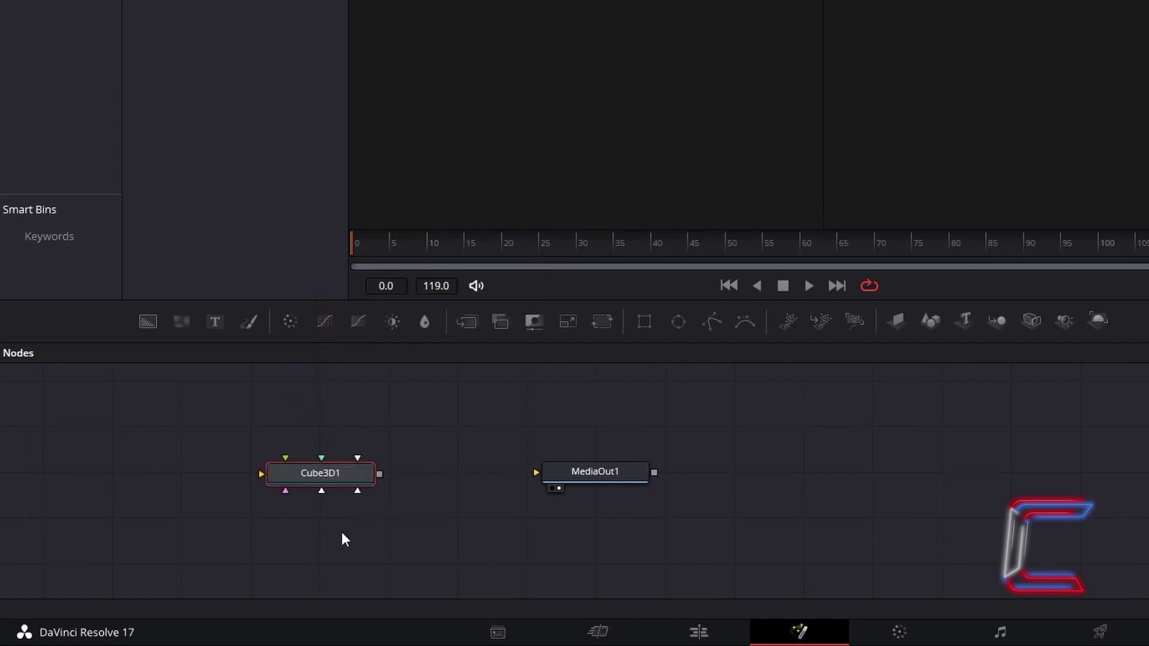
# Add a Renderer 3D node after the cube and wire its output into MediaOut1
pyautogui.hotkey('shift', 'space')
pyautogui.write('Renderer 3D')
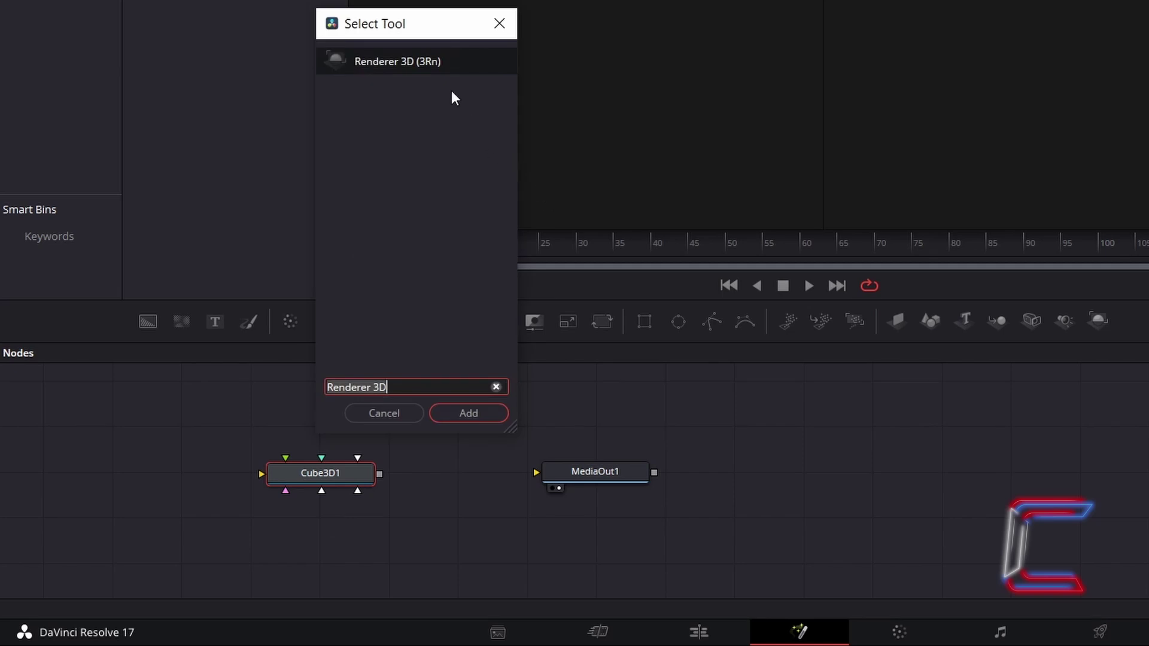
pyautogui.click(469, 413)
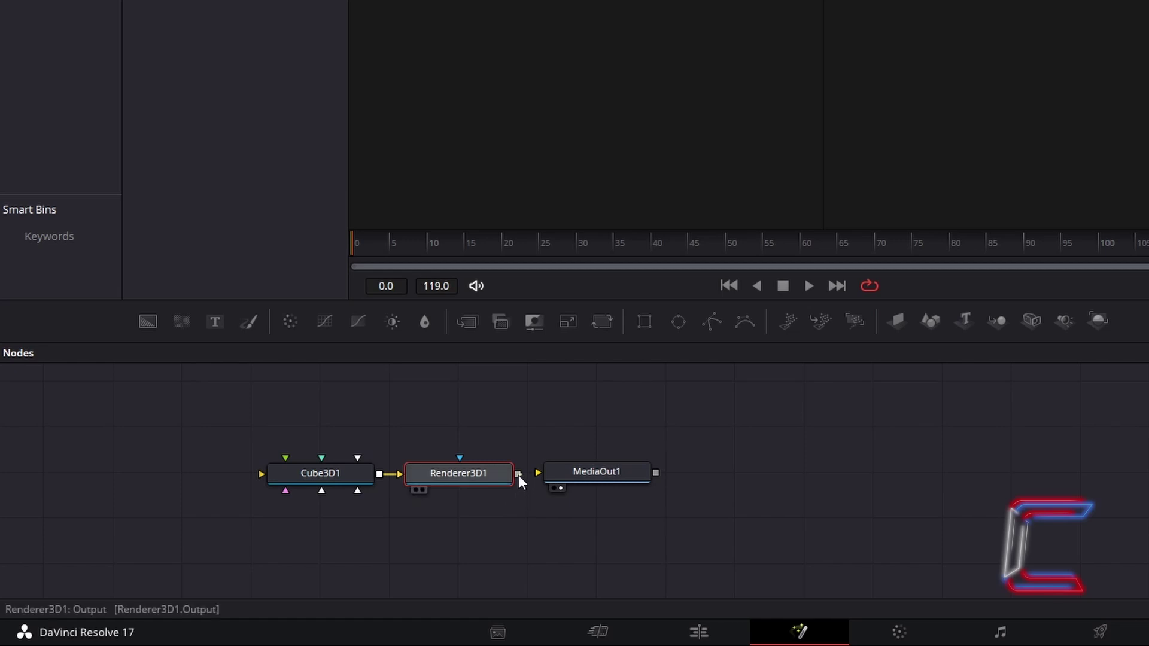
pyautogui.moveTo(518, 475); pyautogui.dragTo(537, 478)
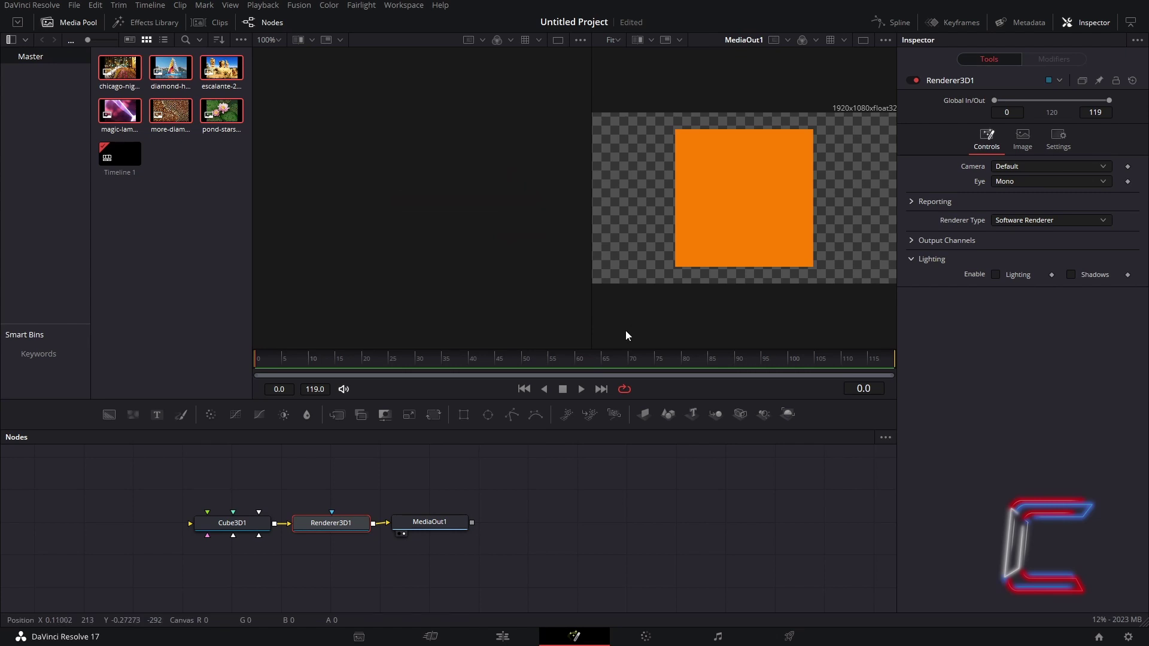
# Bring the escalante rock image into the node graph as MediaIn1
pyautogui.click(187, 178)
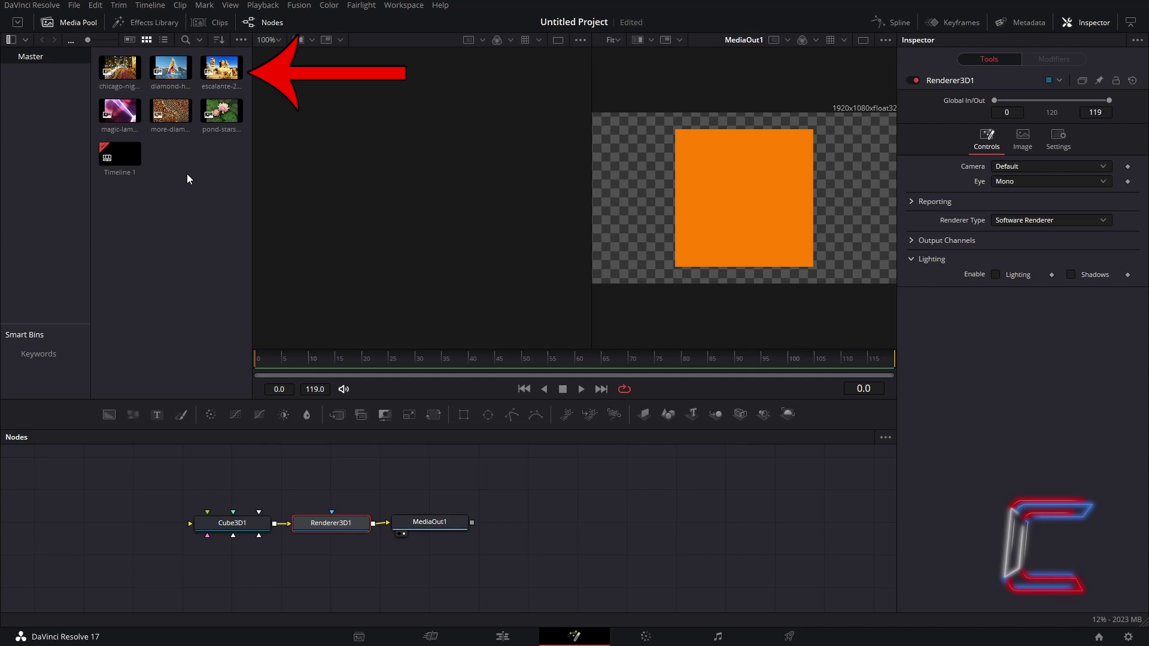
pyautogui.moveTo(221, 69); pyautogui.dragTo(100, 486)
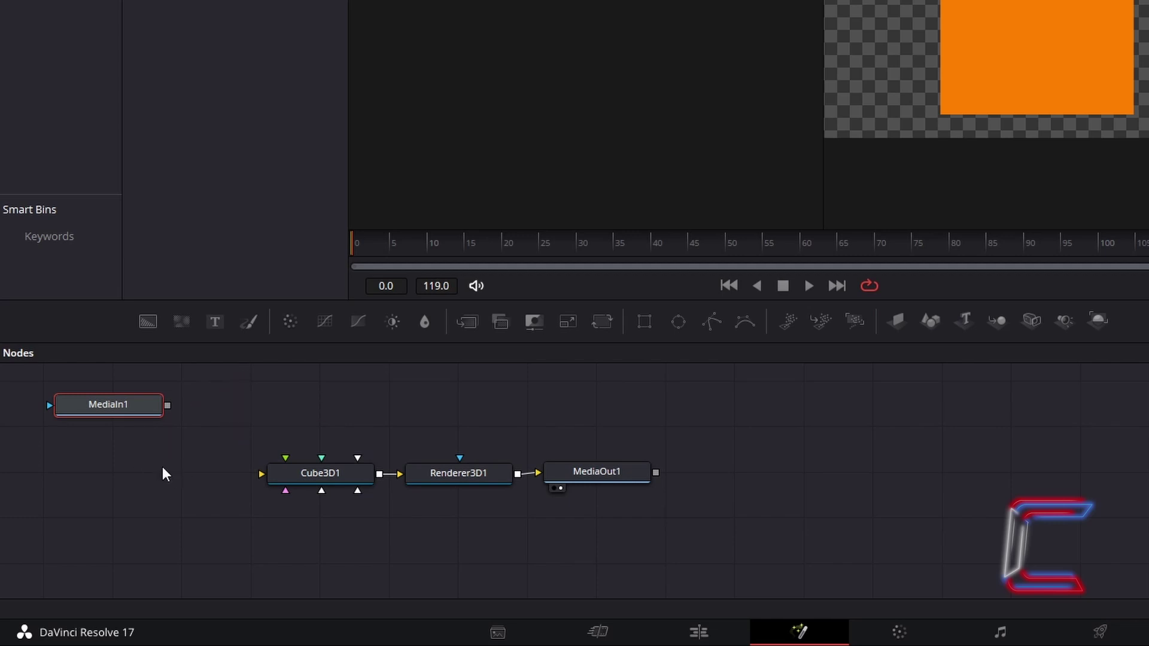
# Add a Transform node after MediaIn1 and feed it into Cube3D1's first face input
pyautogui.hotkey('shift', 'space')
pyautogui.write('Transform')
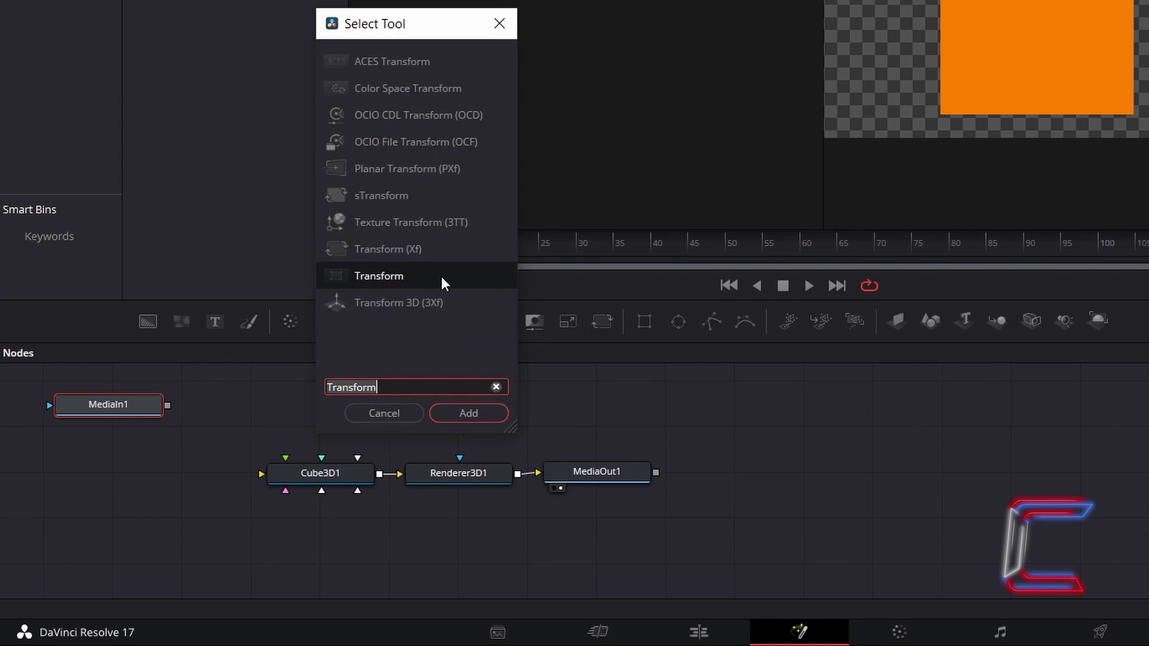
pyautogui.click(484, 412)
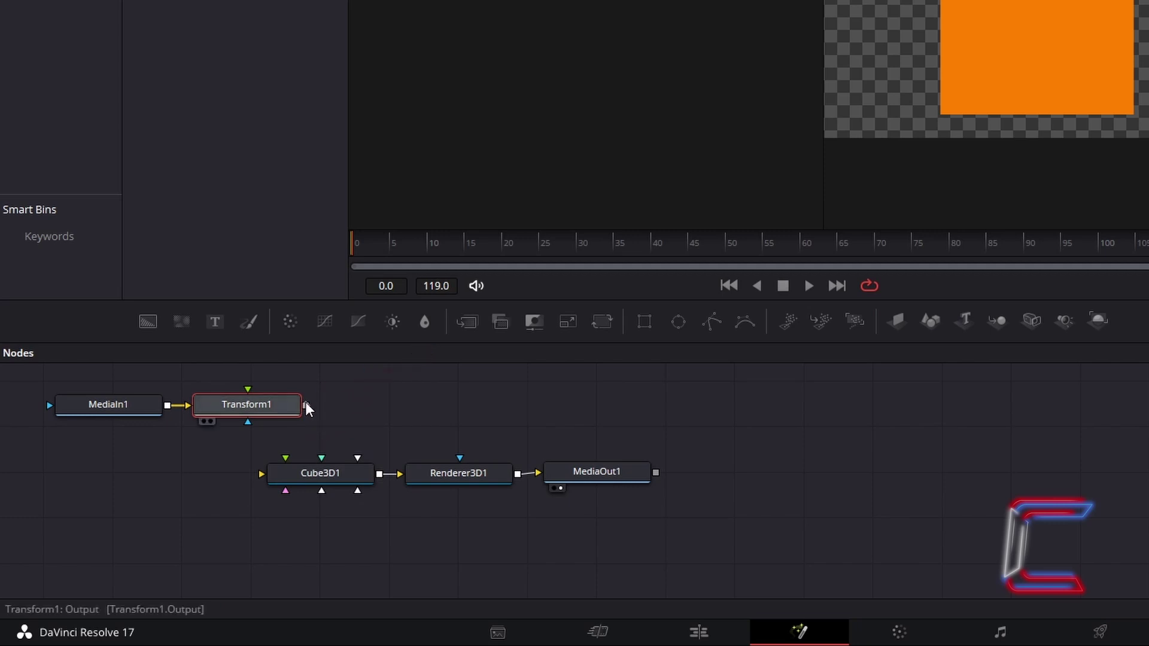
pyautogui.moveTo(305, 404); pyautogui.dragTo(286, 457)
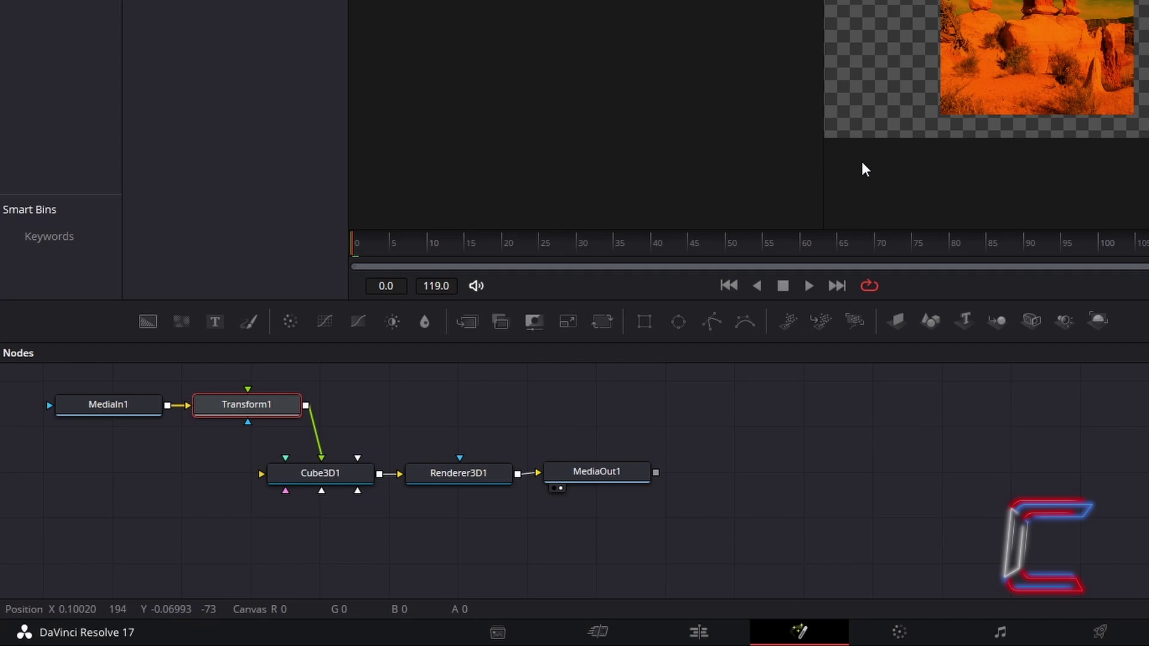
# Set Cube3D1's material diffuse colour to white
pyautogui.click(349, 473)
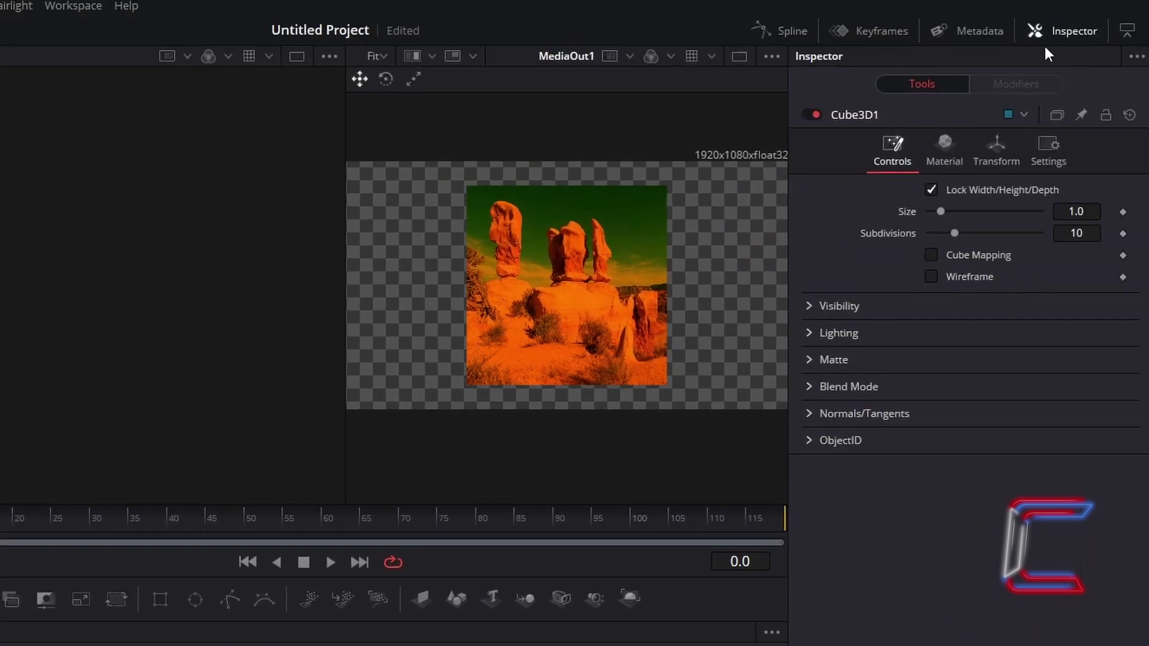
pyautogui.click(952, 141)
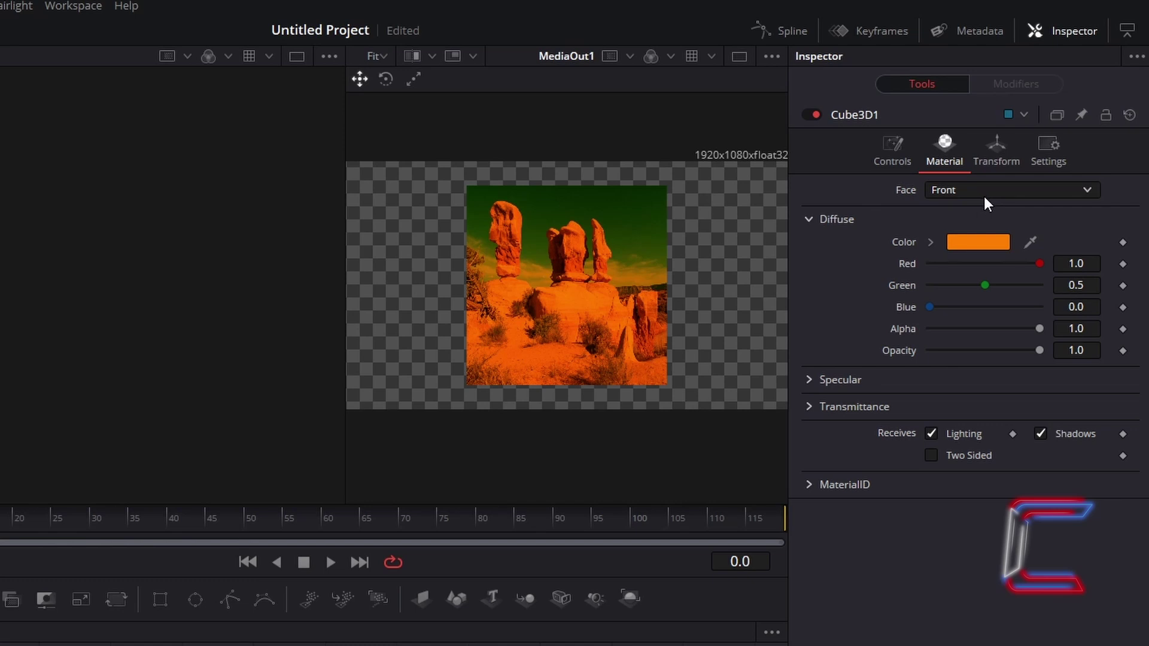
pyautogui.click(996, 240)
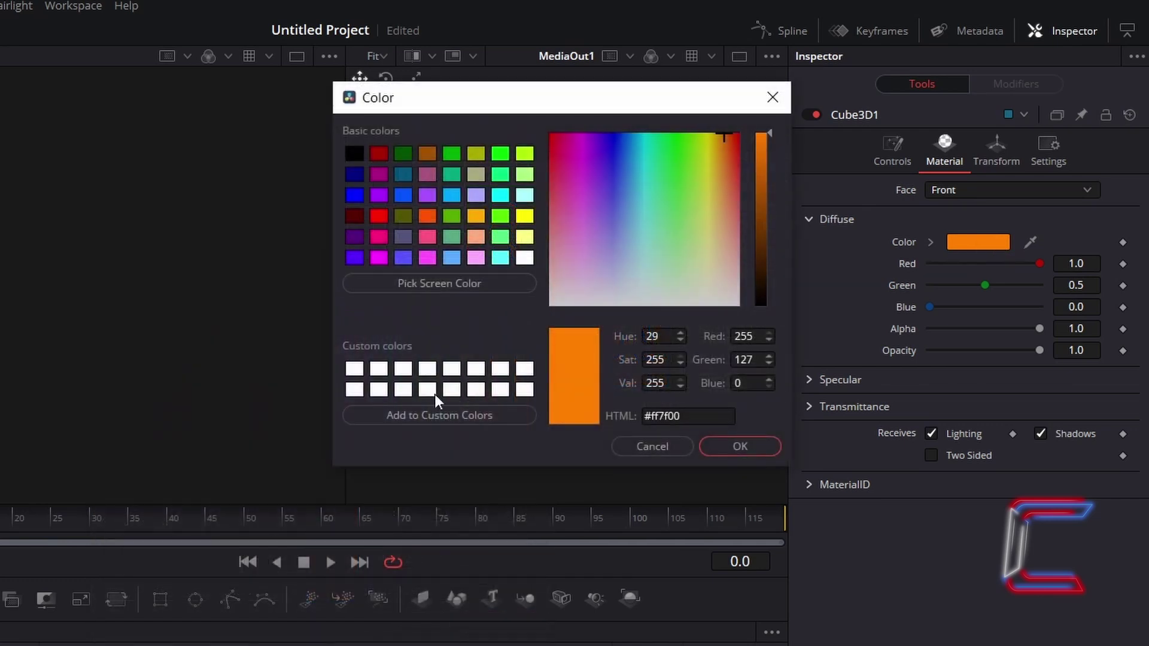
pyautogui.click(353, 369)
pyautogui.click(756, 448)
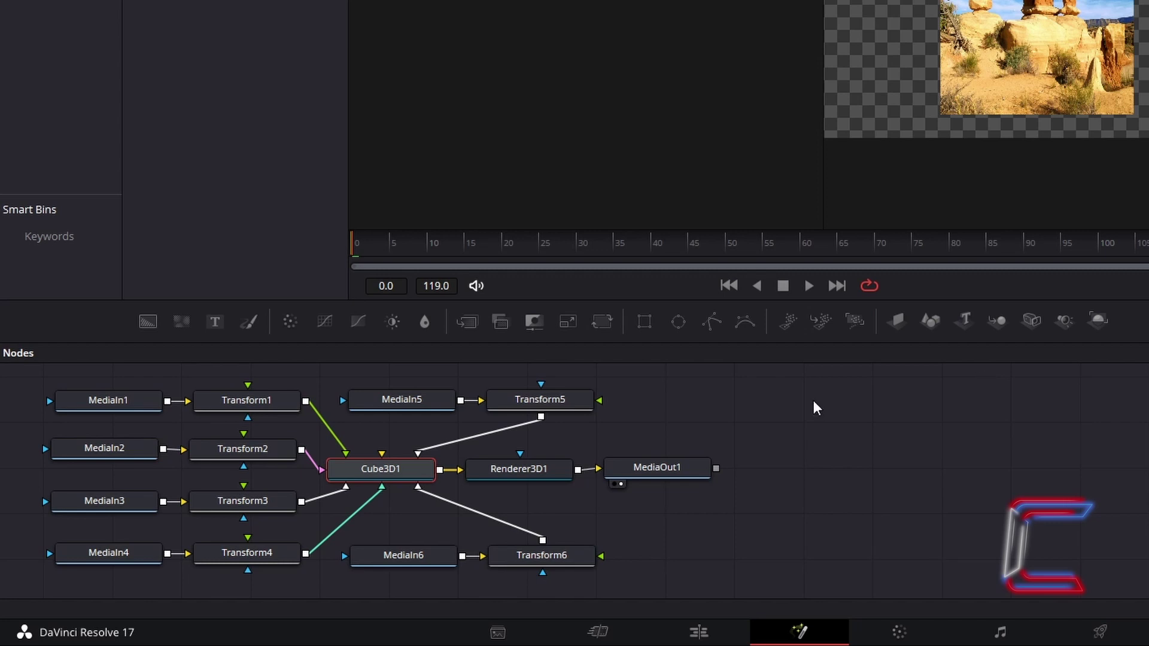
# Reframe Transform1 to Position X -0.117, Position Y -0.266 and Zoom 2.11
pyautogui.click(281, 400)
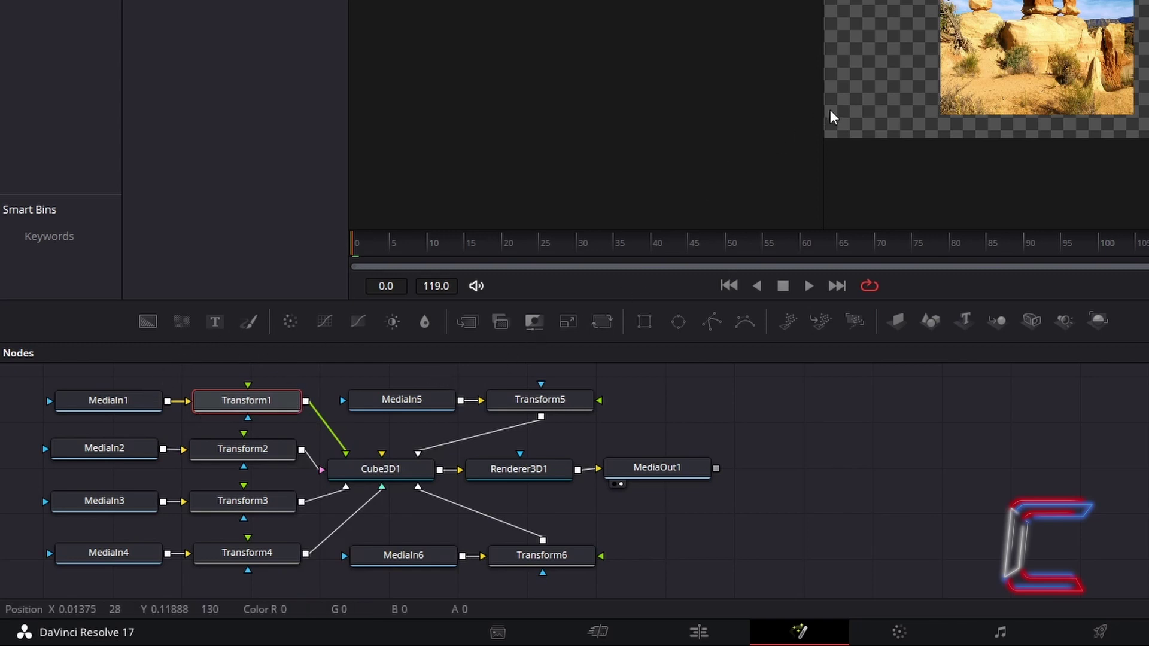
pyautogui.click(1062, 31)
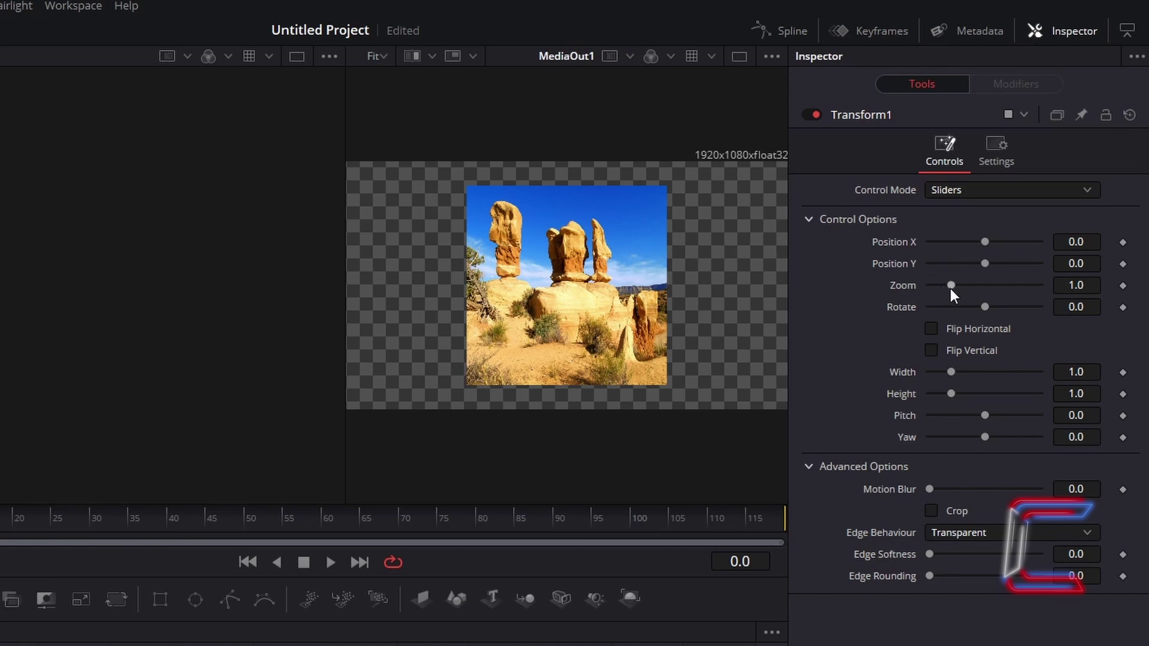
pyautogui.moveTo(951, 285); pyautogui.dragTo(970, 283)
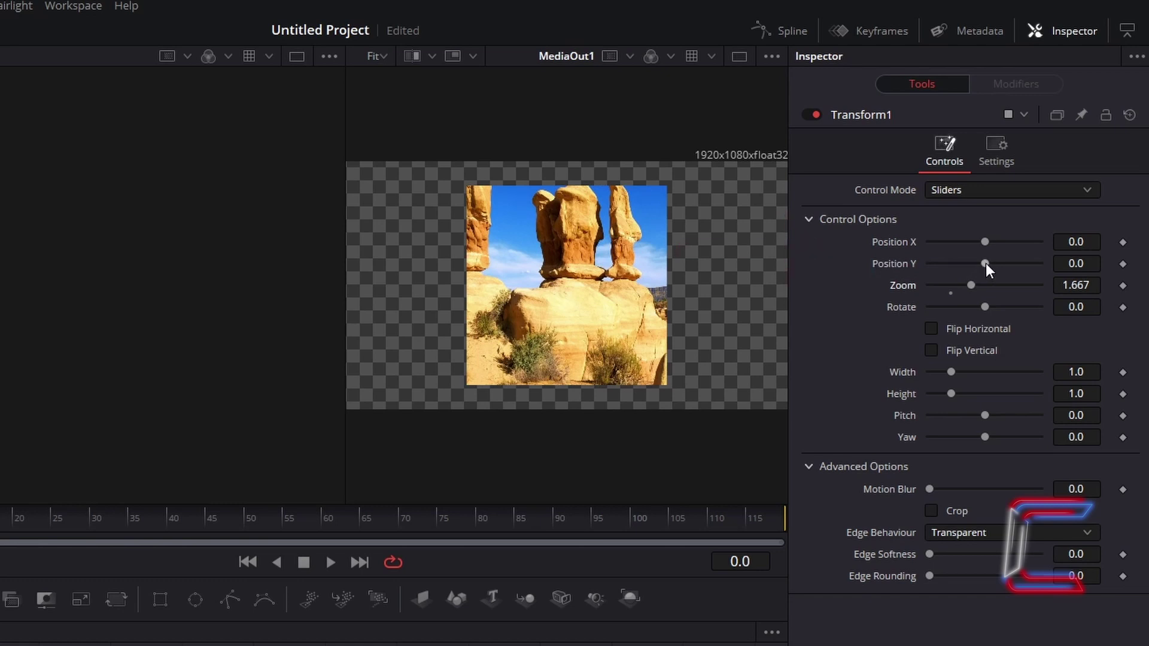
pyautogui.moveTo(985, 264); pyautogui.dragTo(972, 243)
pyautogui.moveTo(971, 285); pyautogui.dragTo(983, 285)
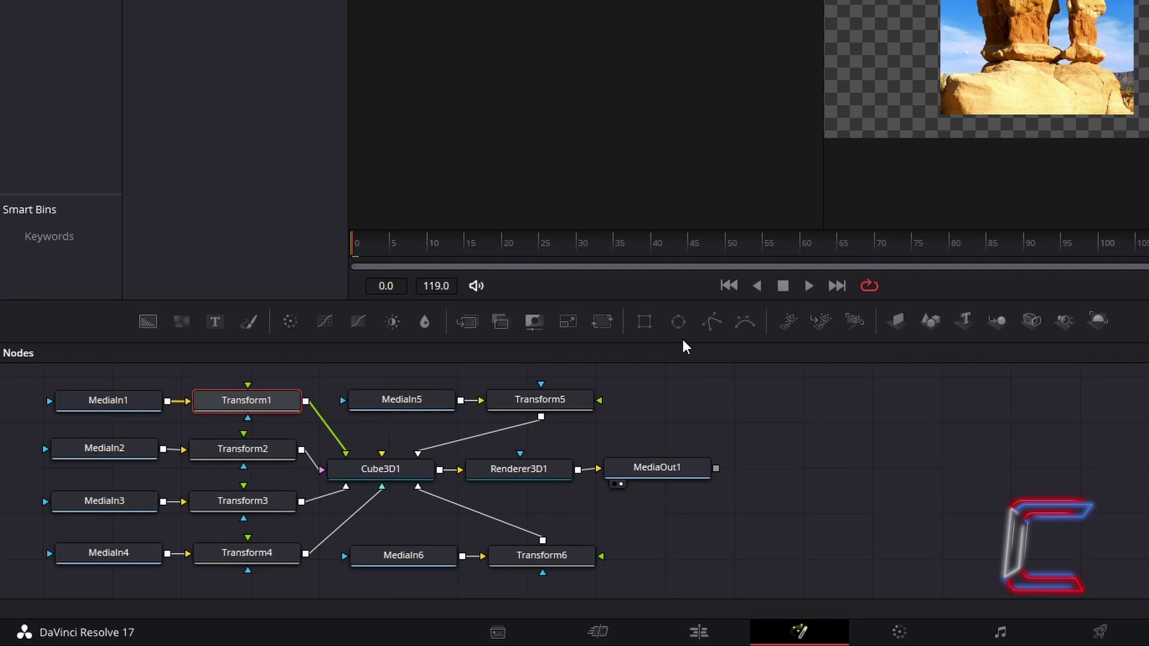
# Show Cube3D1's transform settings and move the current time to frame 119
pyautogui.click(405, 476)
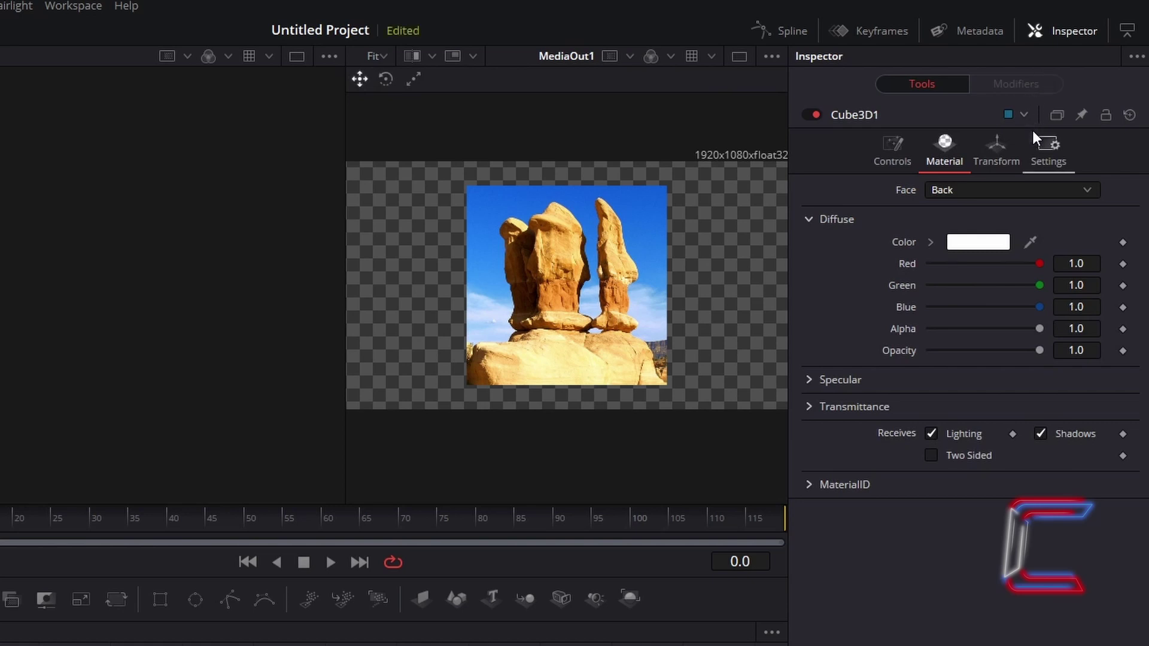
pyautogui.click(1019, 139)
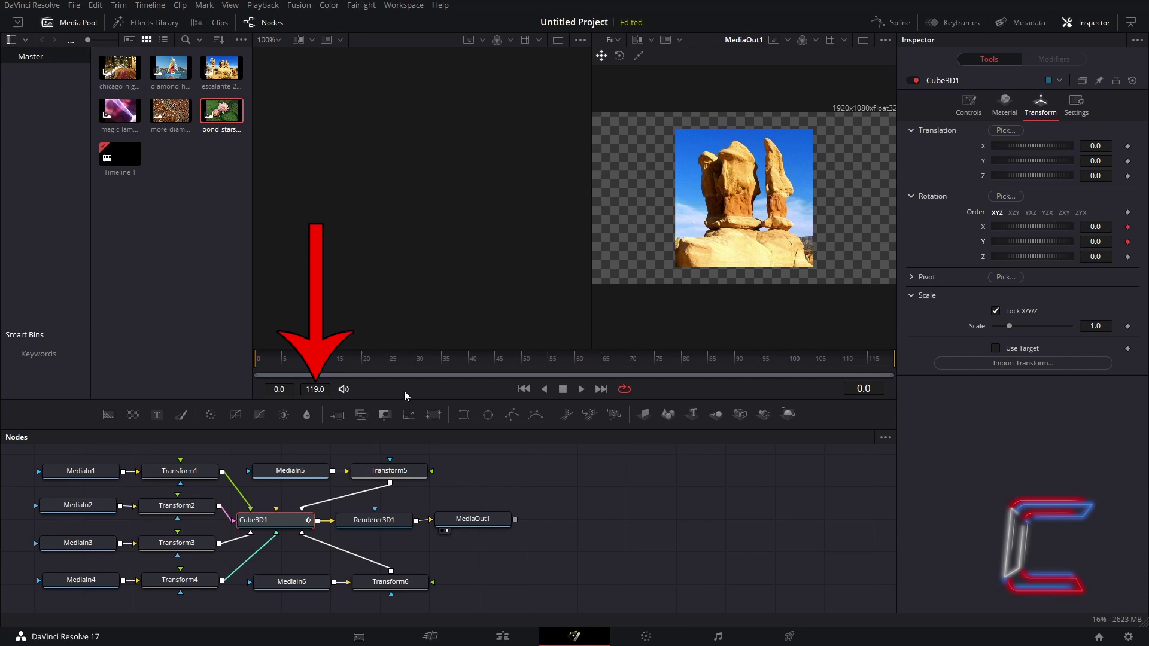
pyautogui.click(863, 389)
pyautogui.write('119')
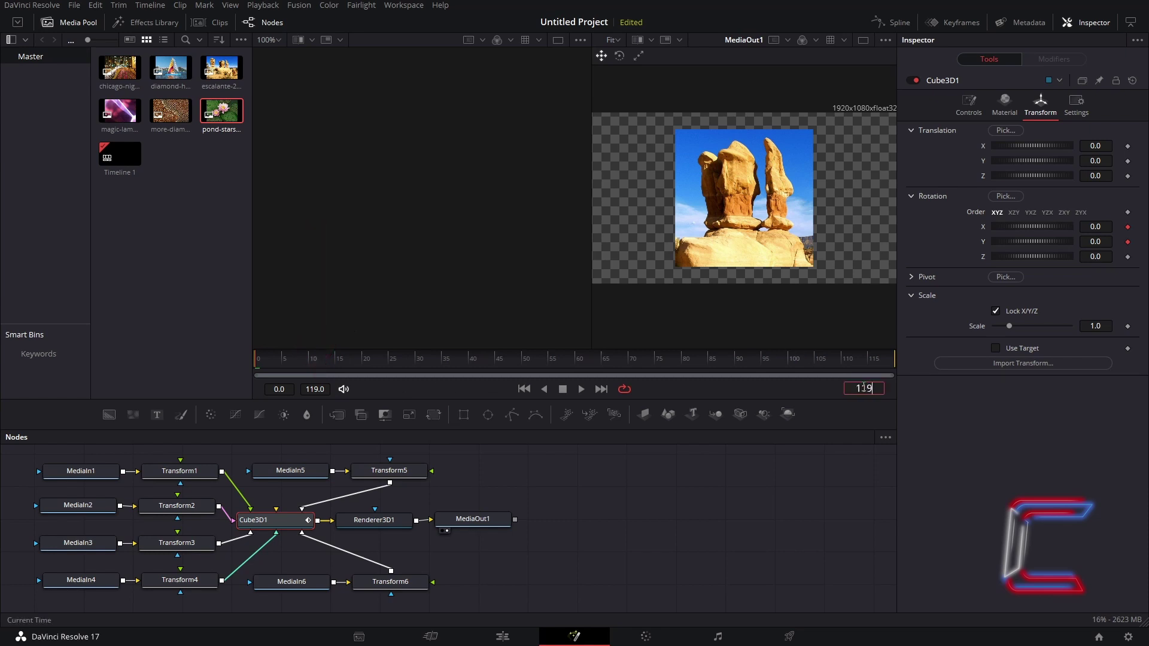
pyautogui.press('Return')
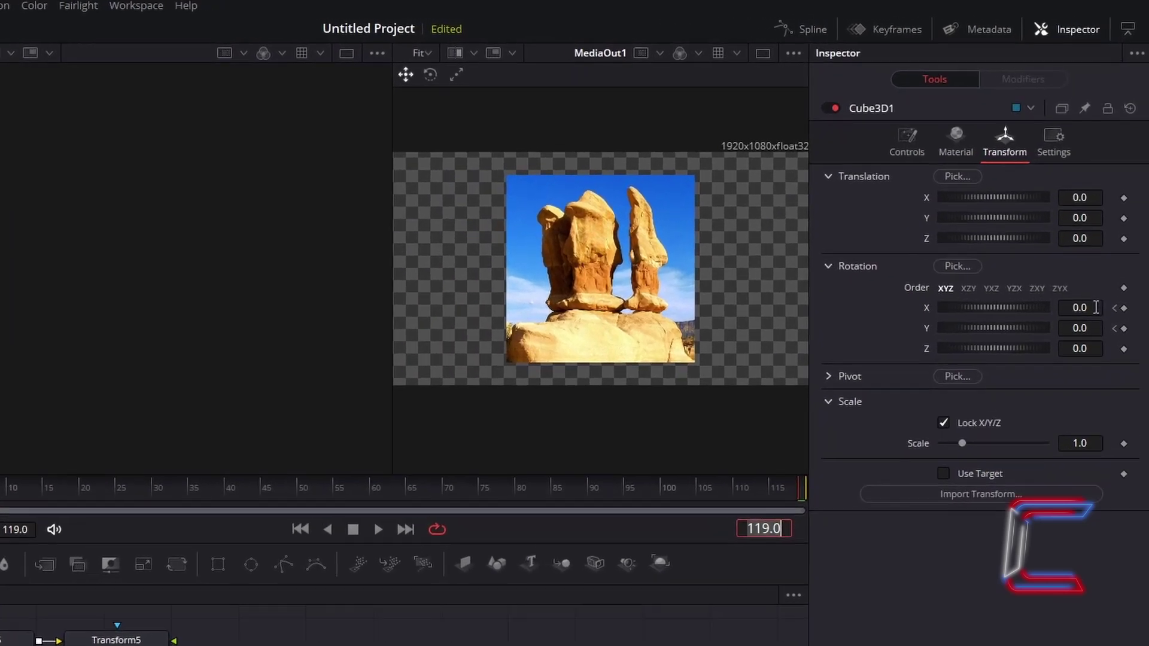
# Keyframe the cube's rotation at X 720 and Y 1080
pyautogui.click(1093, 308)
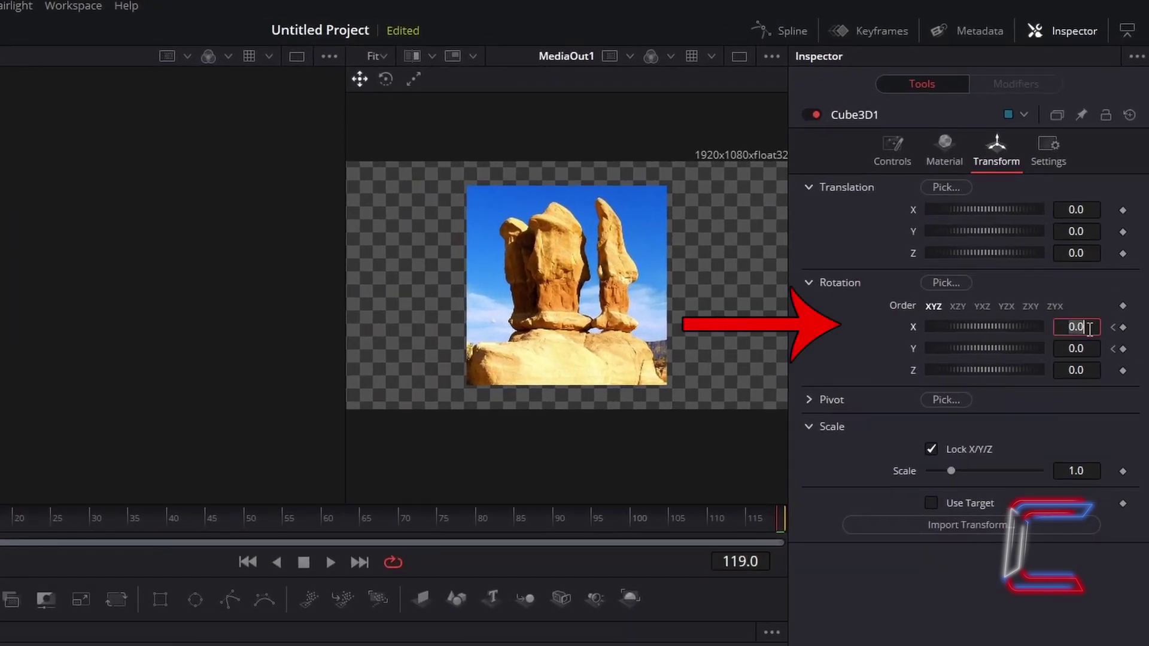
pyautogui.write('720')
pyautogui.press('Tab')
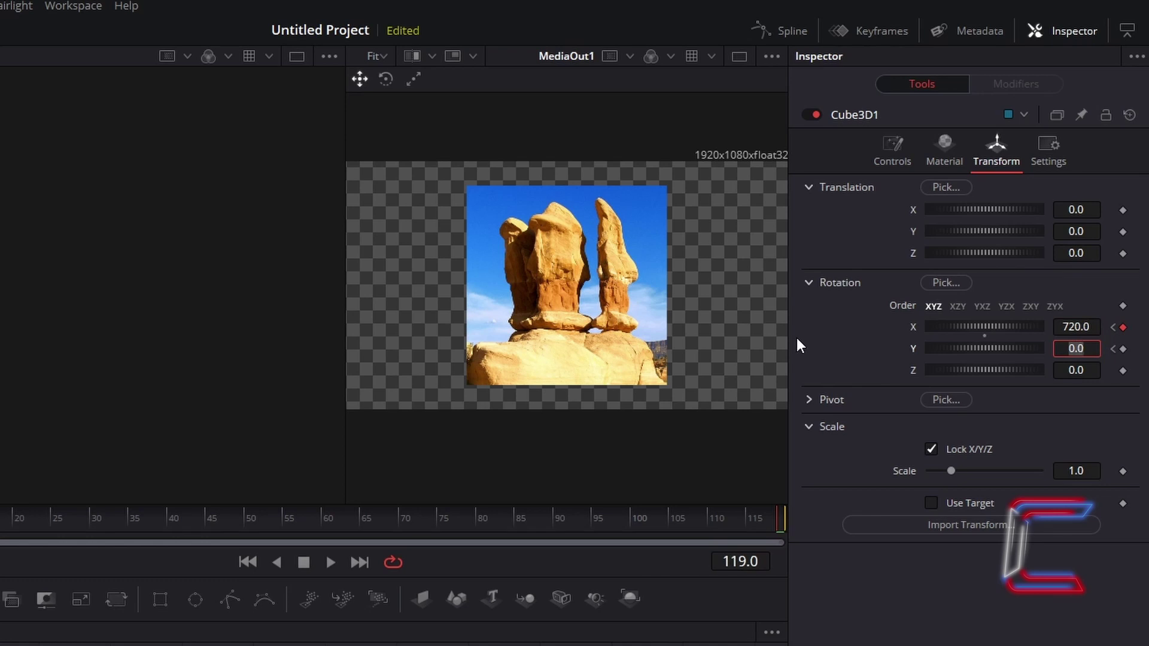
pyautogui.write('1080')
pyautogui.press('Tab')
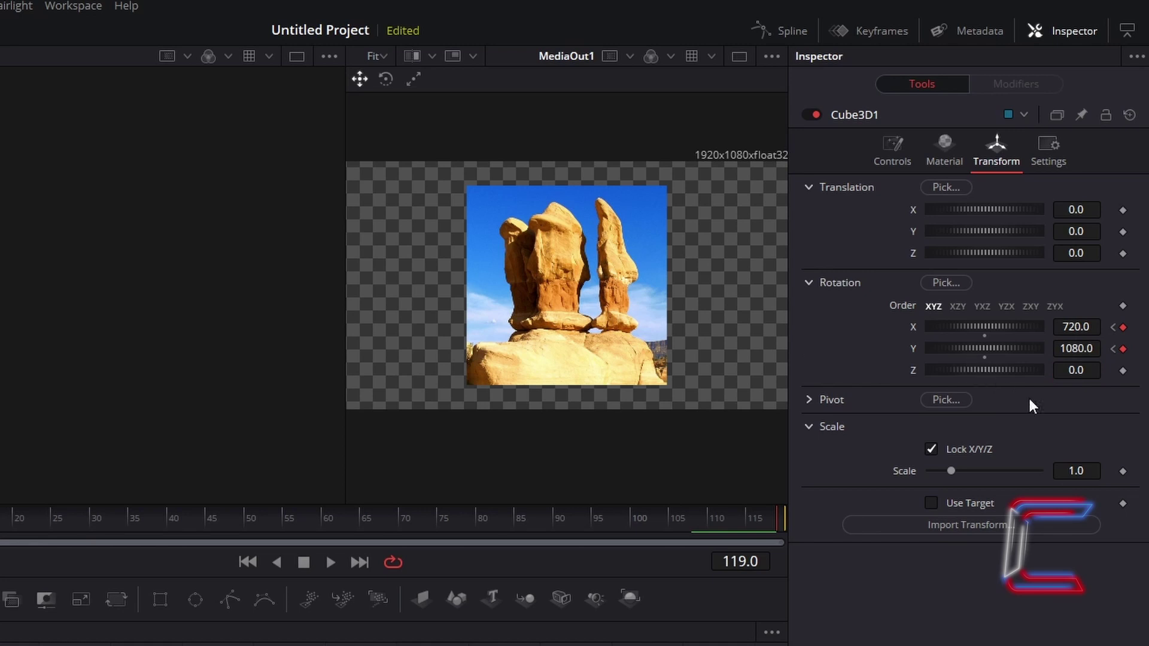
pyautogui.moveTo(952, 472)
pyautogui.mouseDown()
pyautogui.moveTo(941, 472)
pyautogui.moveTo(972, 467)
pyautogui.mouseUp()
pyautogui.click(952, 479)
pyautogui.moveTo(999, 205)
pyautogui.mouseDown()
pyautogui.moveTo(978, 205)
pyautogui.moveTo(1006, 206)
pyautogui.mouseUp()
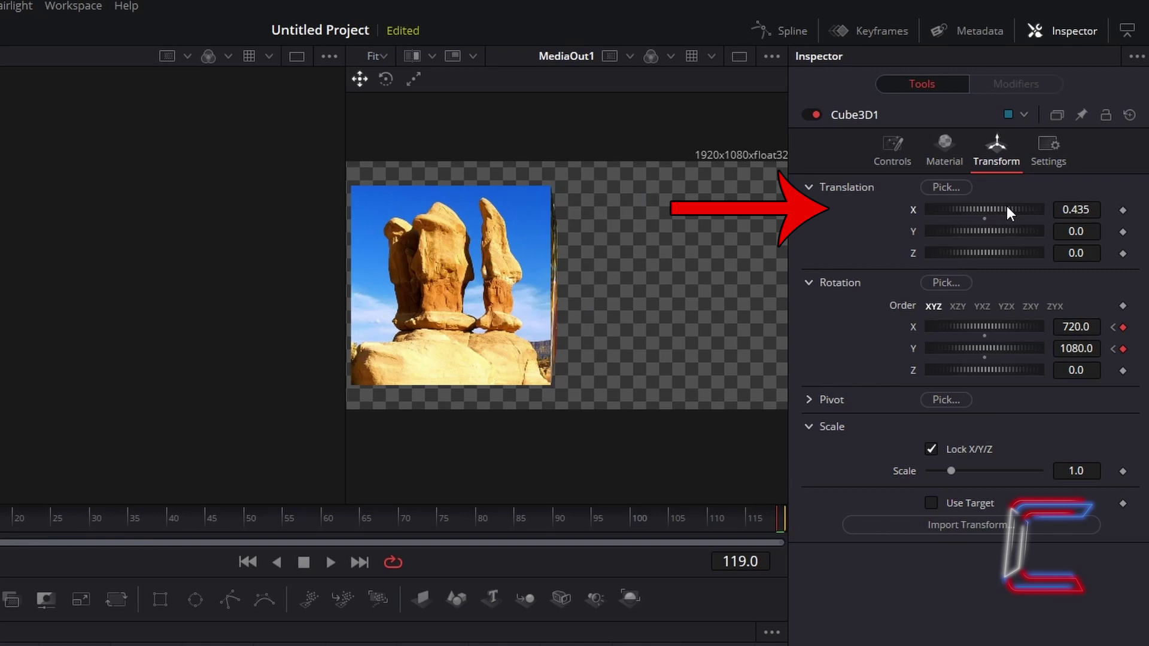
pyautogui.click(985, 217)
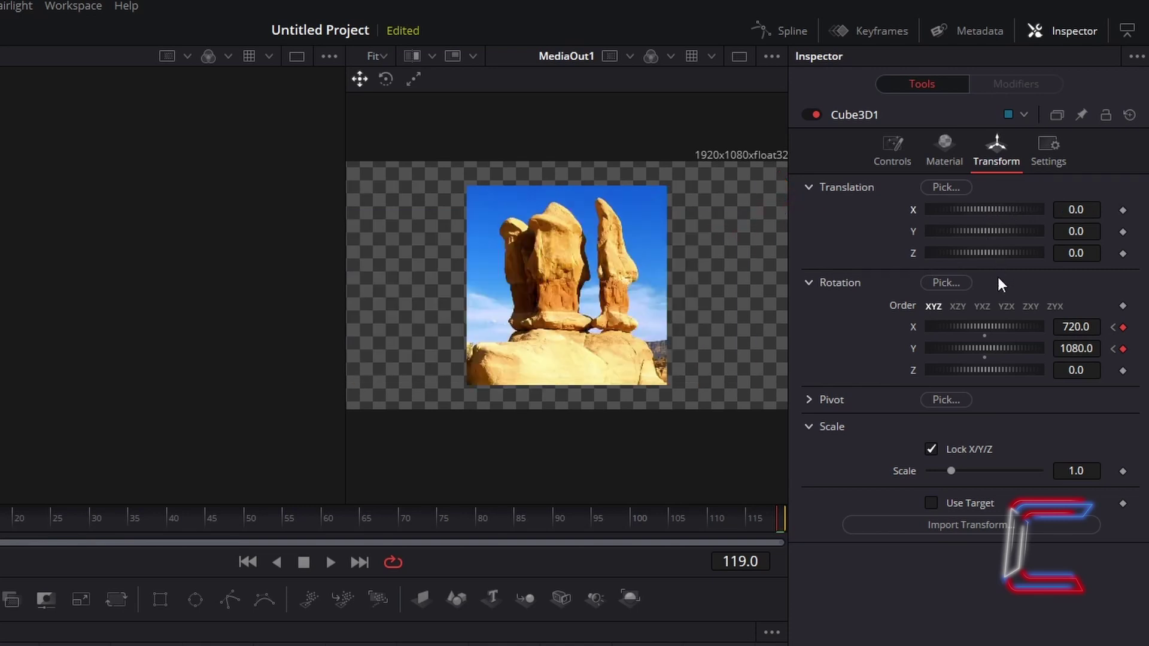
pyautogui.moveTo(994, 233)
pyautogui.mouseDown()
pyautogui.moveTo(977, 236)
pyautogui.moveTo(1005, 235)
pyautogui.mouseUp()
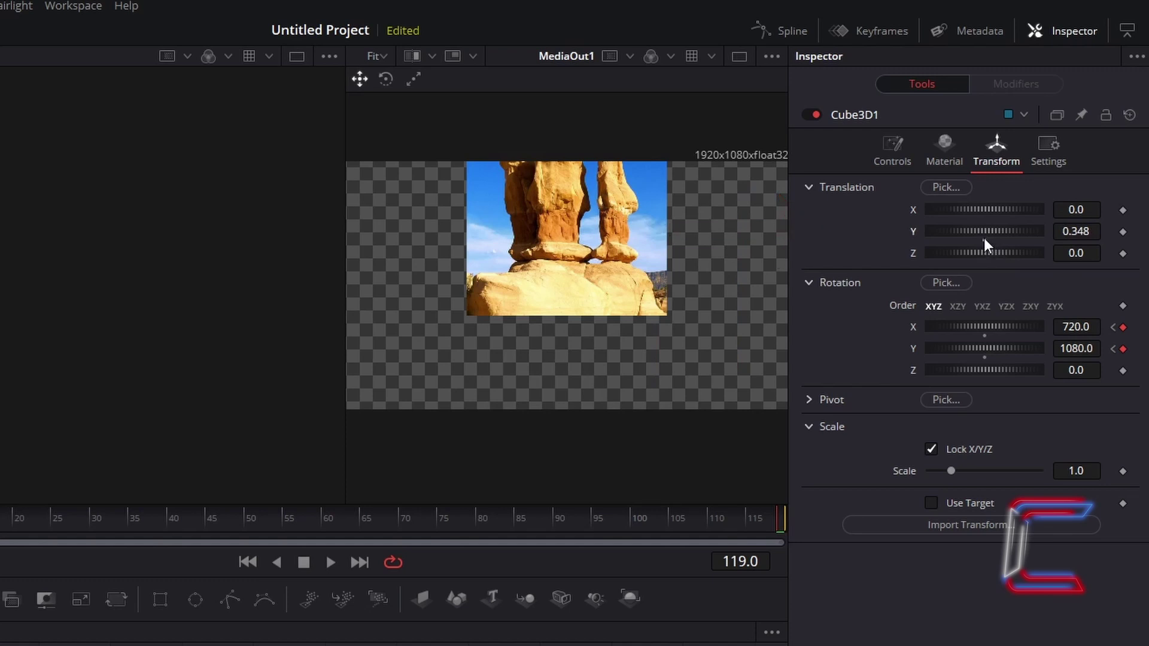
pyautogui.click(984, 240)
pyautogui.moveTo(984, 248)
pyautogui.mouseDown()
pyautogui.moveTo(1003, 253)
pyautogui.moveTo(982, 252)
pyautogui.mouseUp()
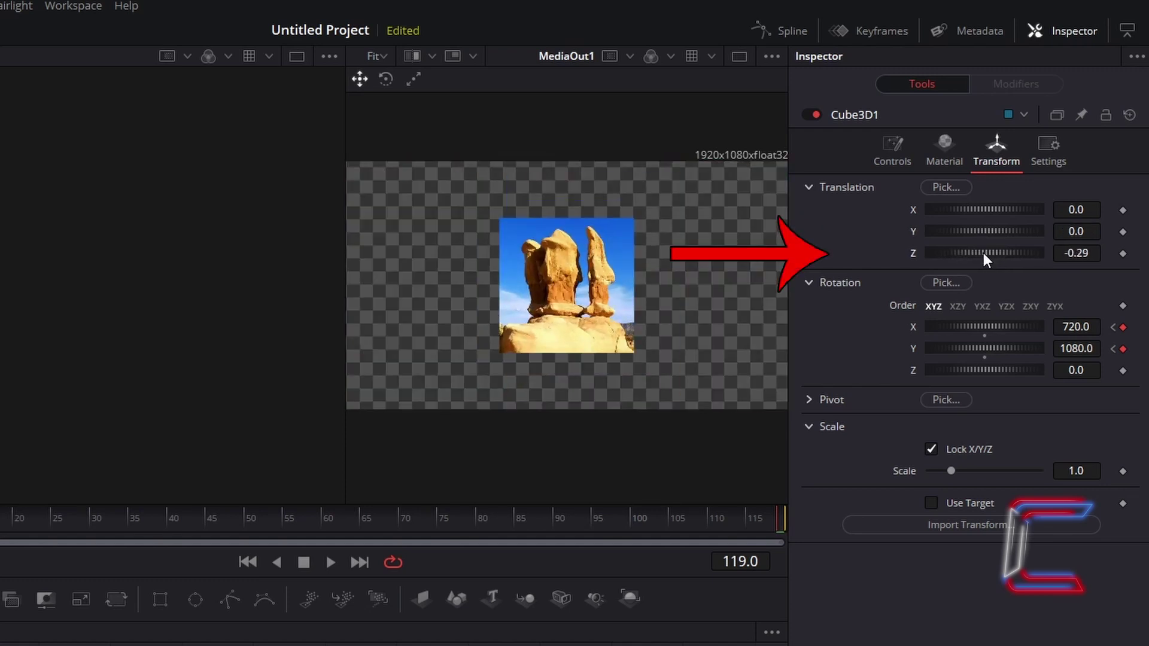
pyautogui.click(984, 261)
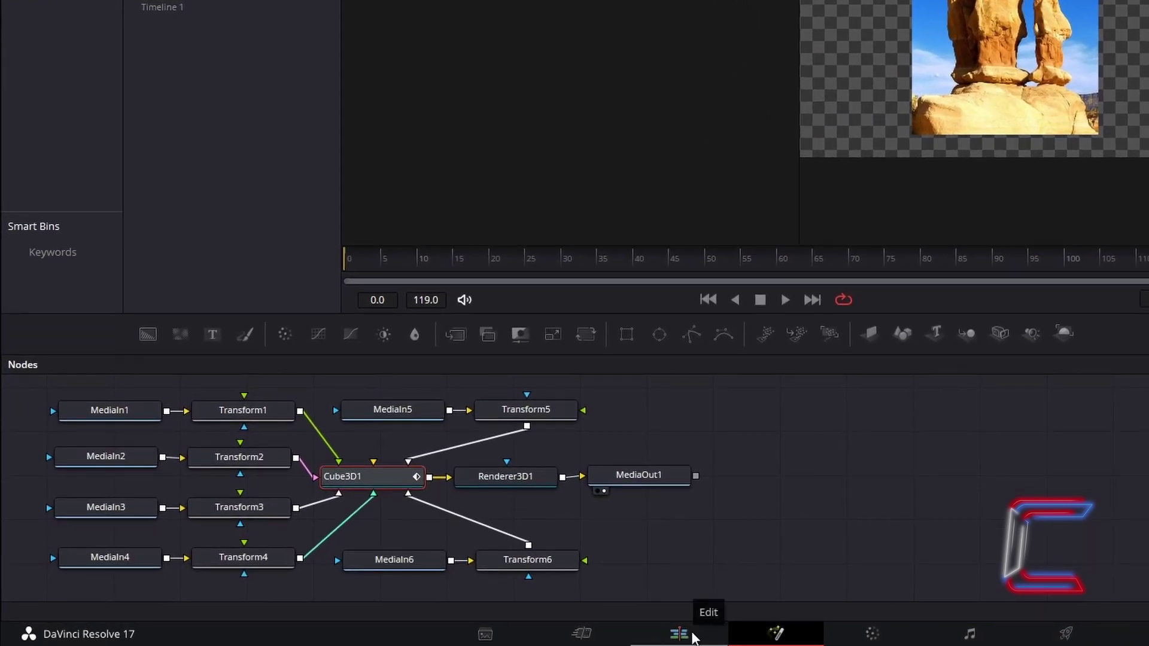
# On the Edit page, convert the Fusion Composition clip into Compound Clip 1
pyautogui.click(688, 634)
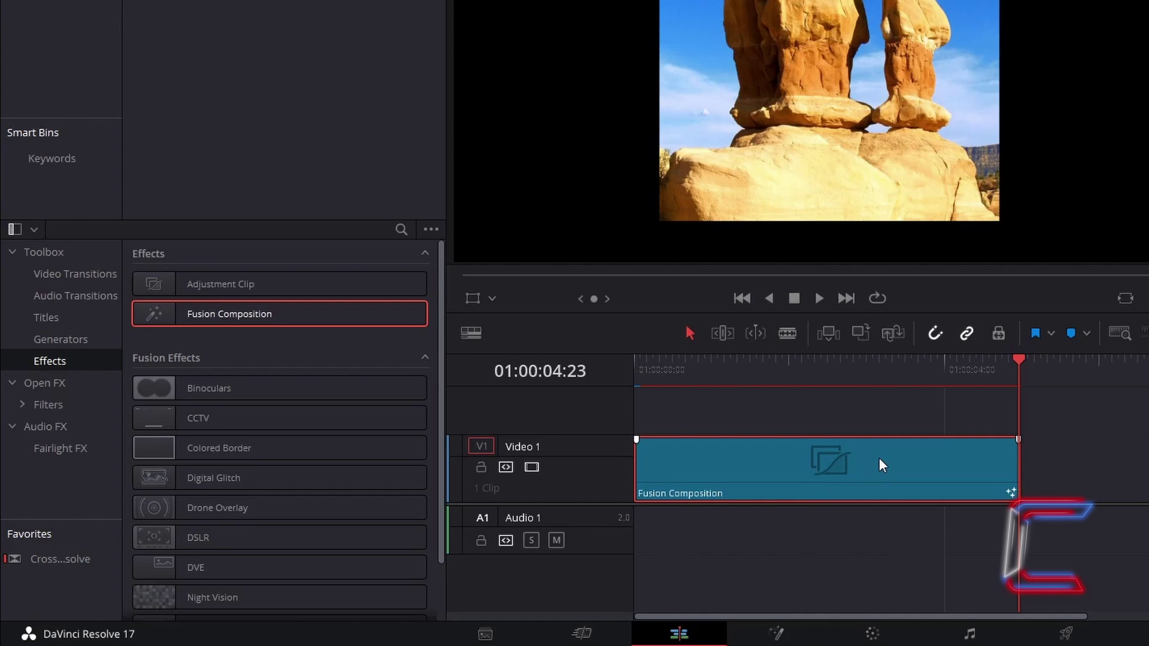
pyautogui.rightClick(879, 459)
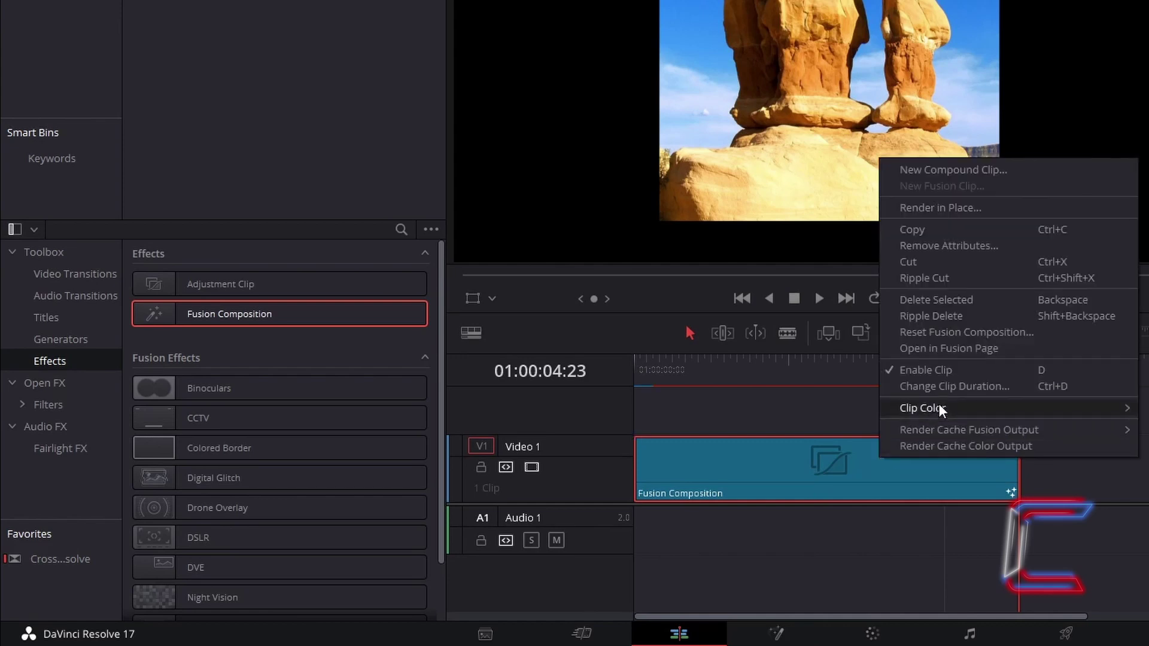
pyautogui.click(1041, 168)
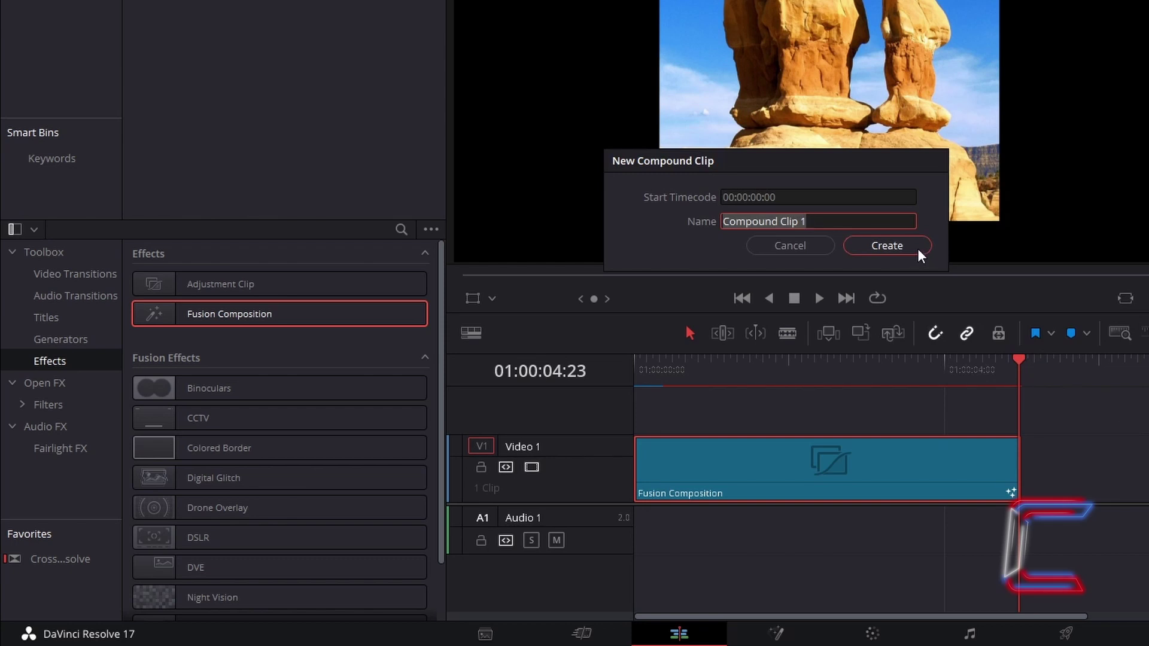
pyautogui.click(918, 248)
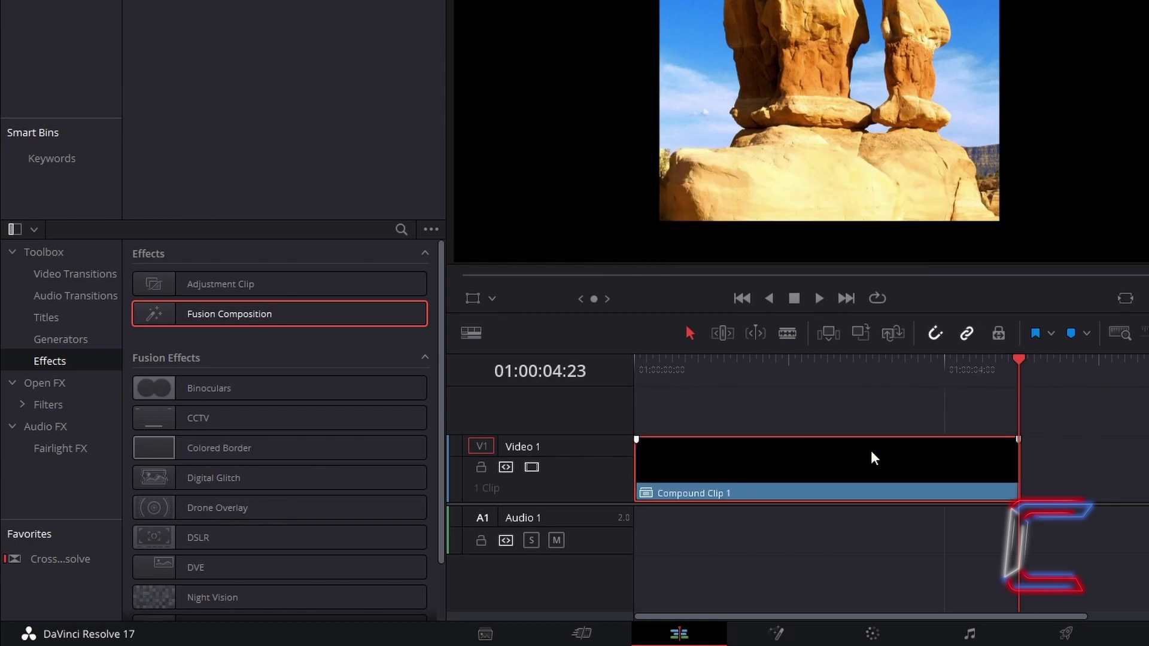
# Change Compound Clip 1's speed to 50%
pyautogui.rightClick(871, 455)
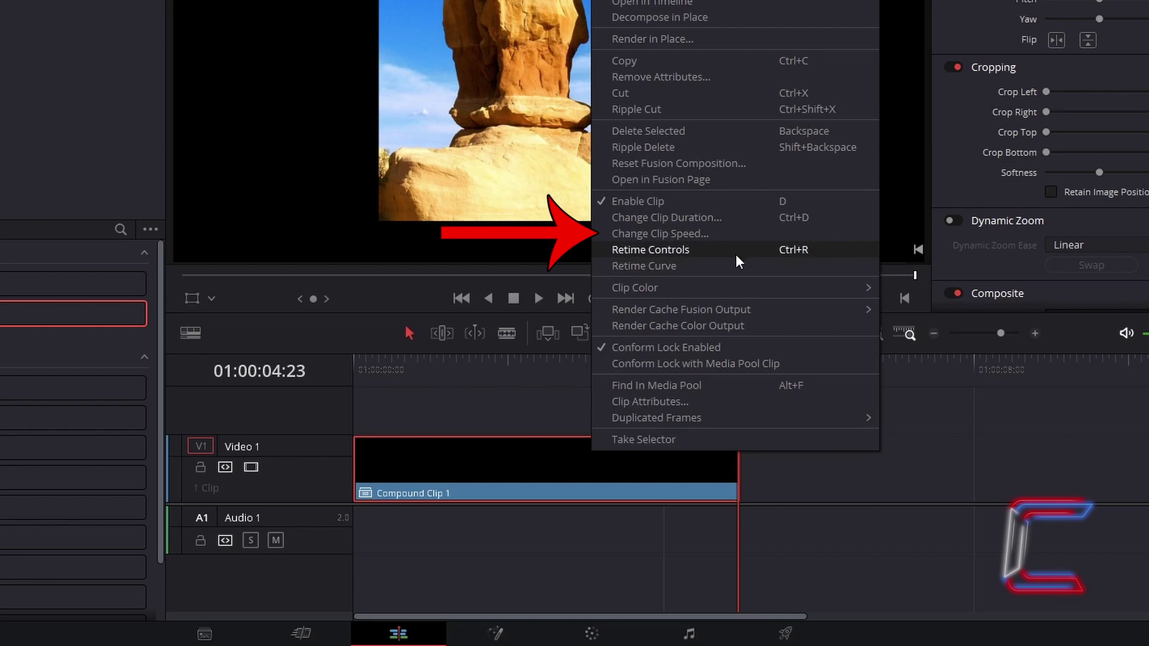
pyautogui.click(754, 233)
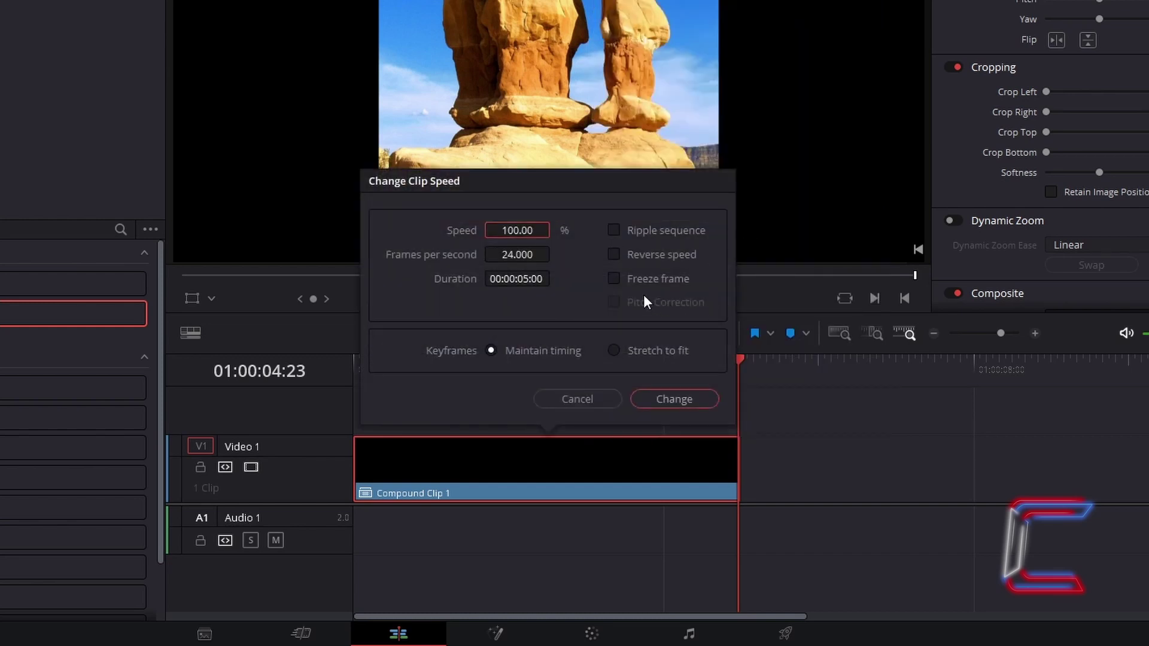
pyautogui.doubleClick(531, 229)
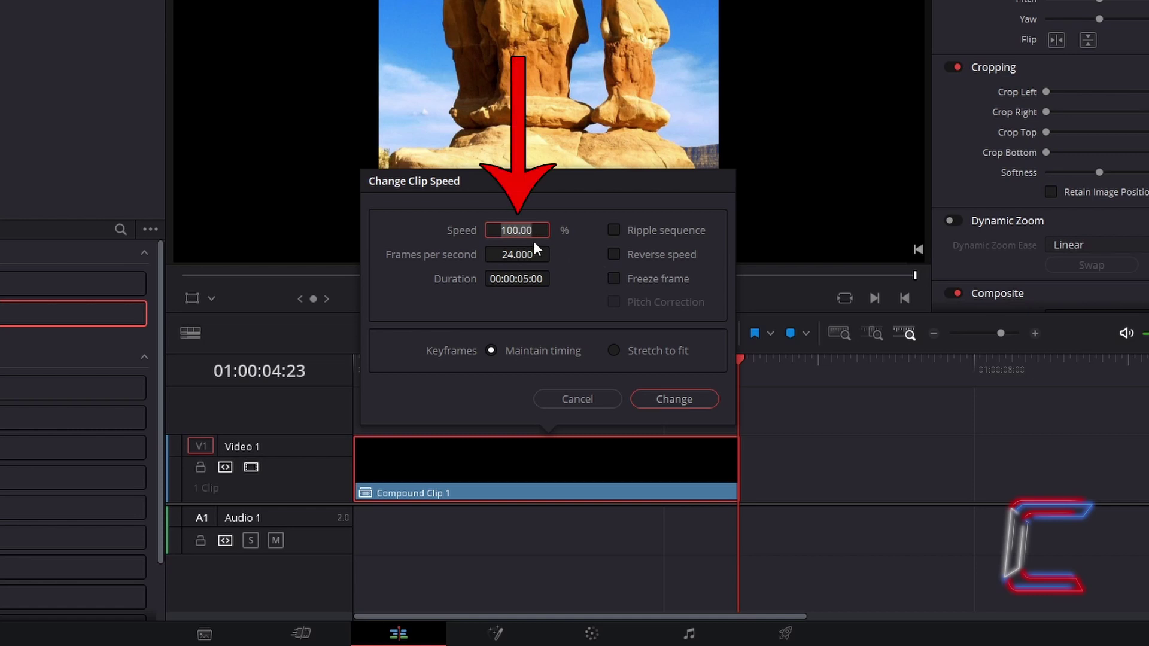
pyautogui.write('50')
pyautogui.press('Return')
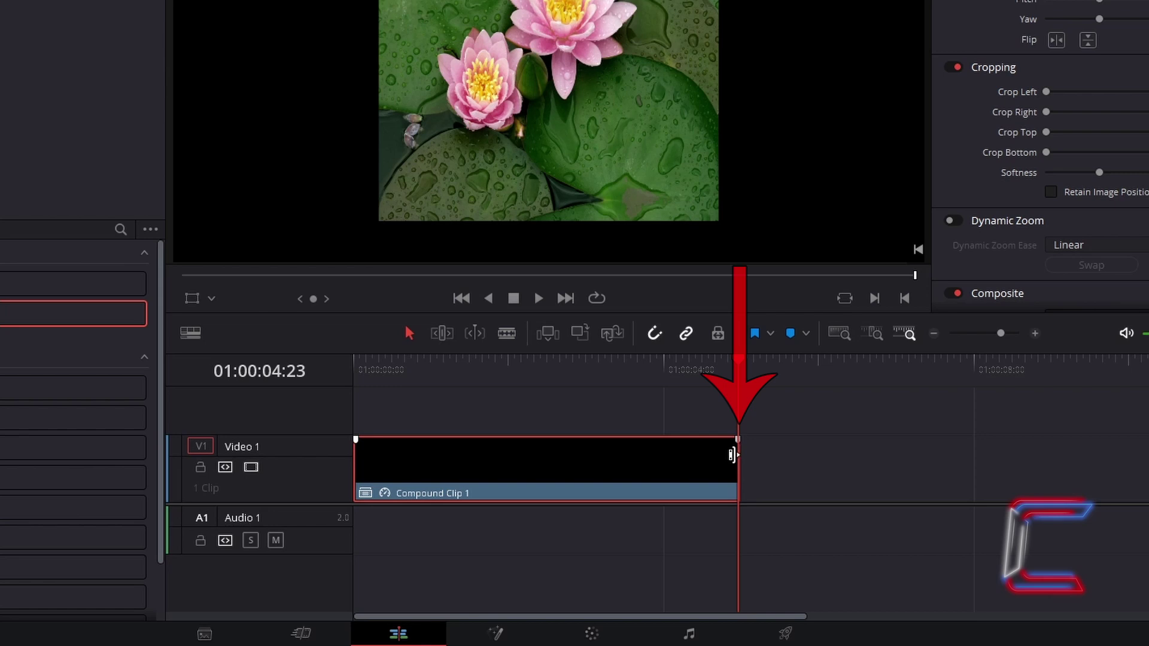
# Extend the clip's end out to its full 10-second length
pyautogui.moveTo(734, 458); pyautogui.dragTo(734, 459)
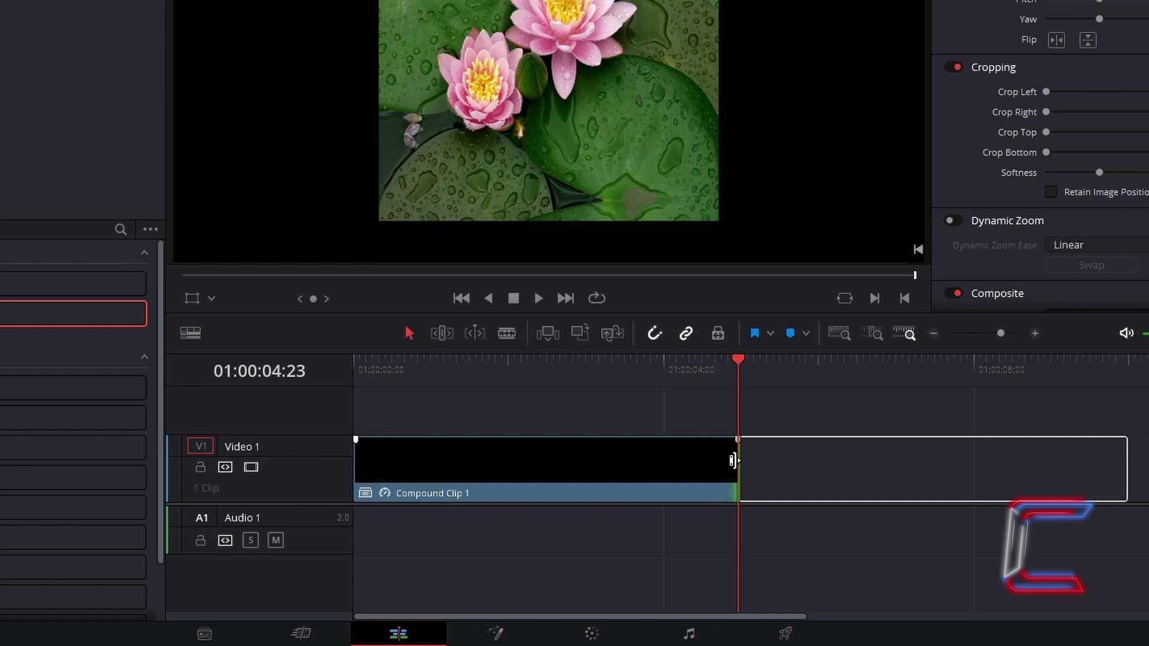
pyautogui.moveTo(733, 459); pyautogui.dragTo(1140, 466)
pyautogui.click(780, 417)
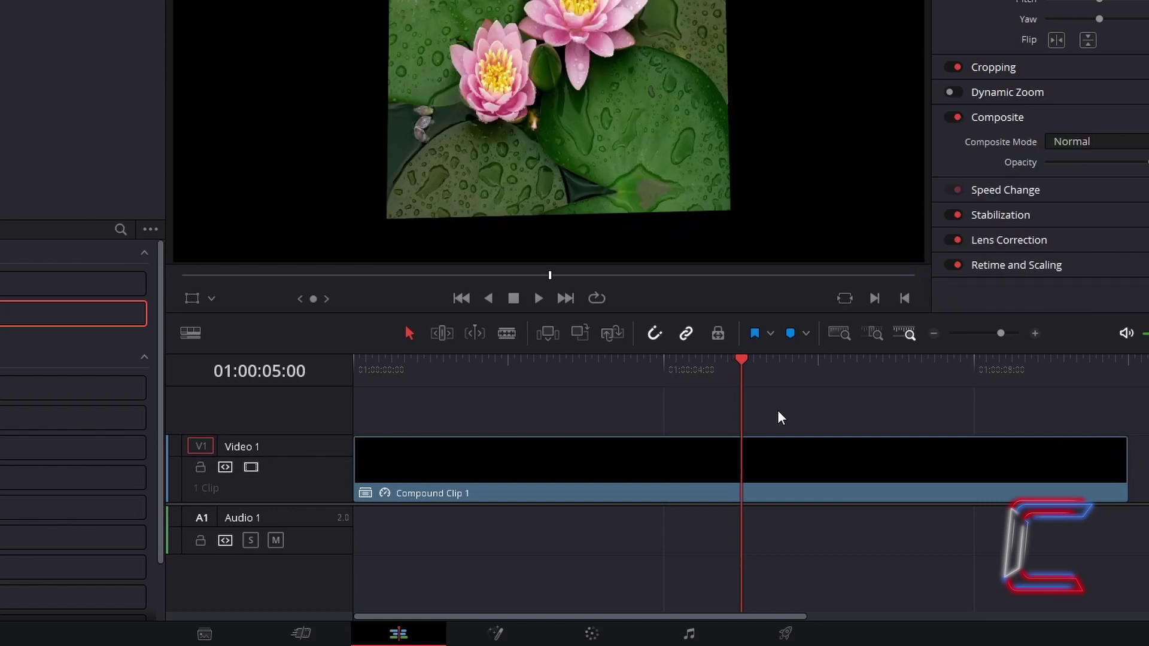
# Change Compound Clip 1's speed to 100% so it ends at the 5-second mark
pyautogui.rightClick(670, 472)
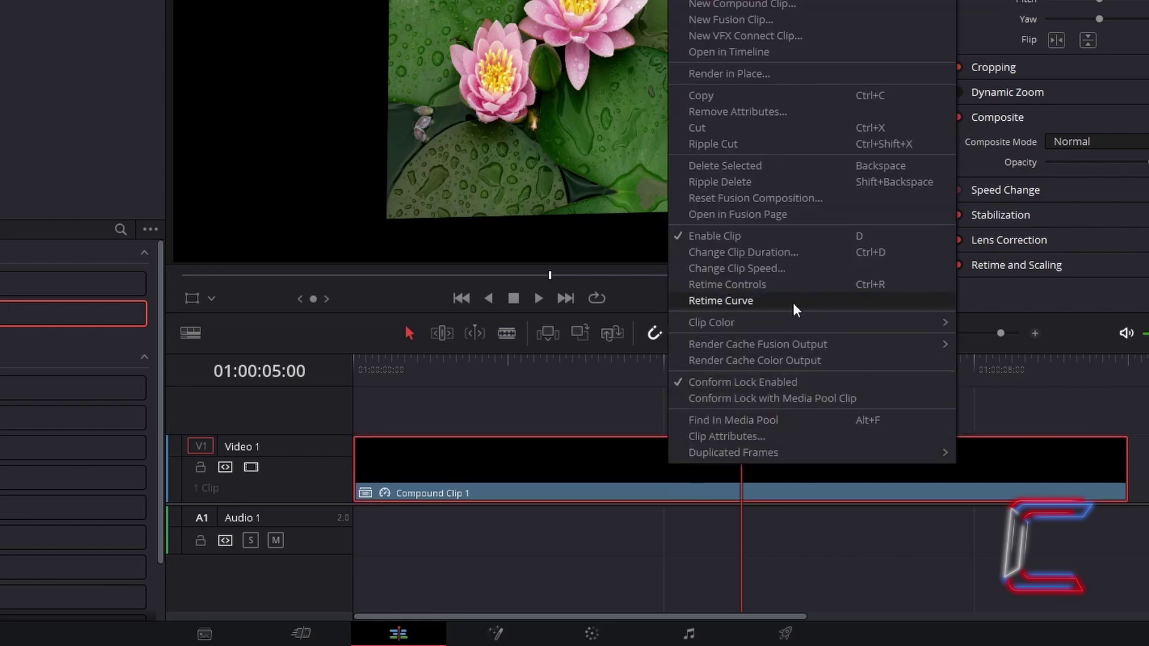
pyautogui.click(814, 270)
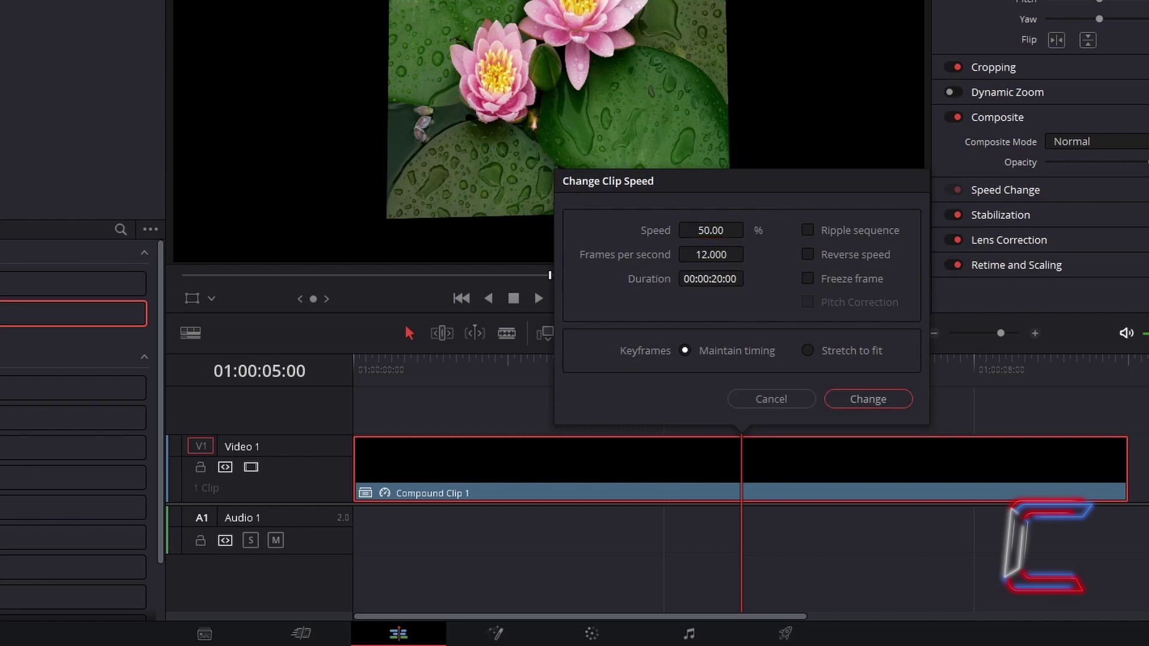
pyautogui.doubleClick(730, 230)
pyautogui.write('100')
pyautogui.press('Return')
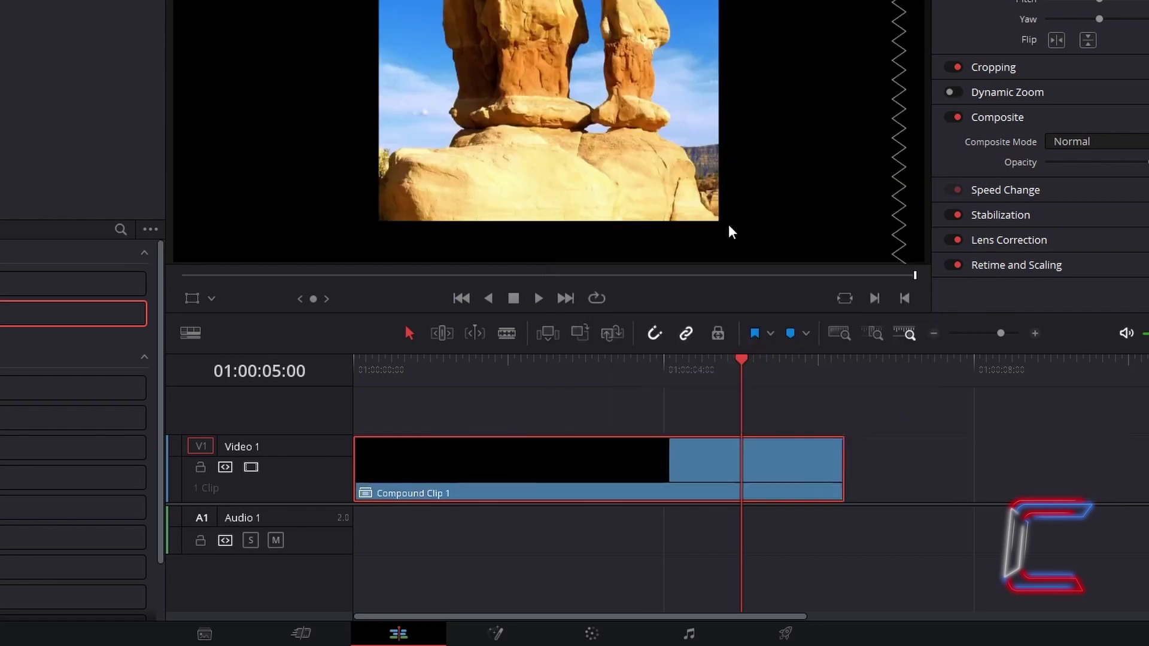
# Select Compound Clip 1 and decompose it in place from the Clip menu
pyautogui.click(684, 482)
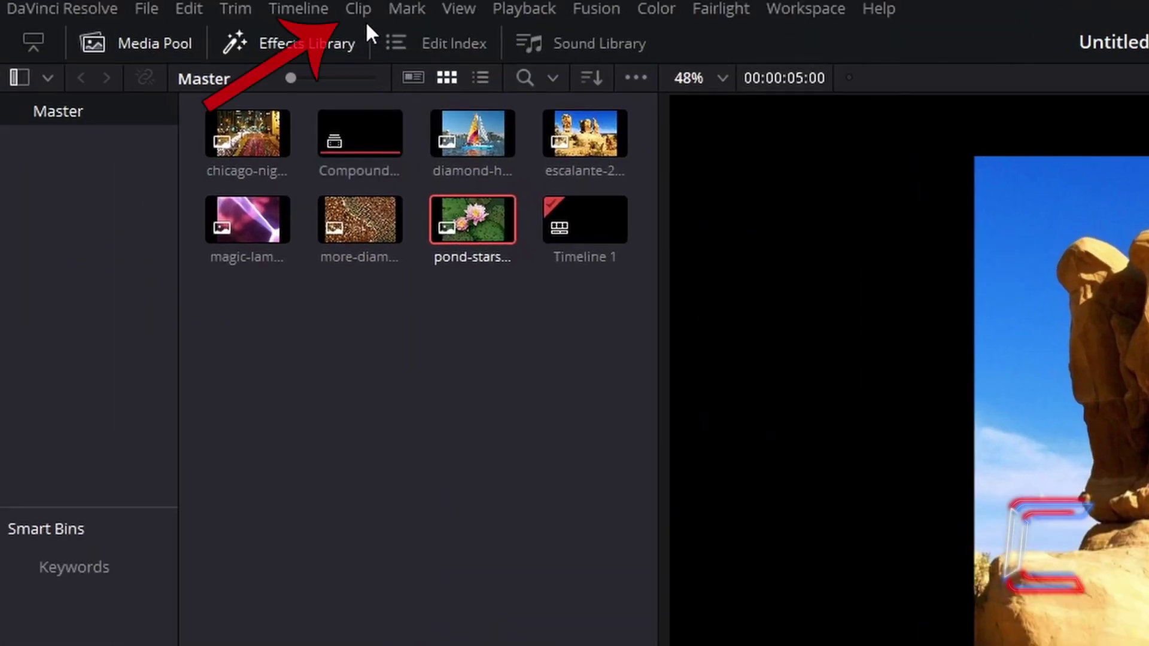
pyautogui.click(363, 11)
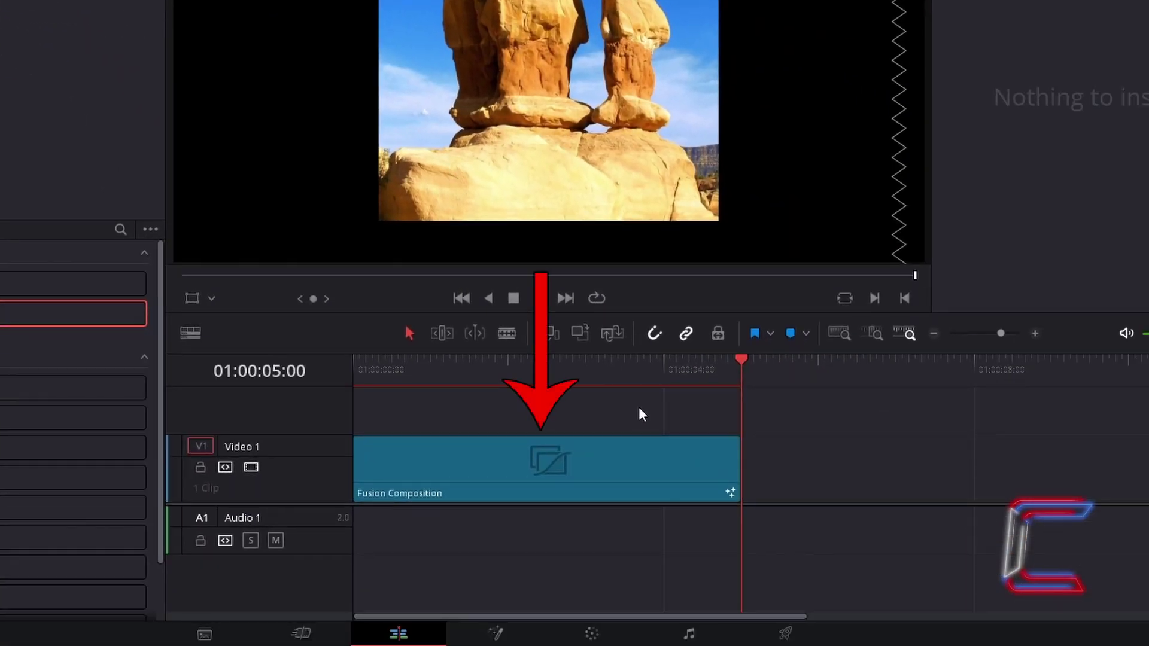
pyautogui.moveTo(637, 471)
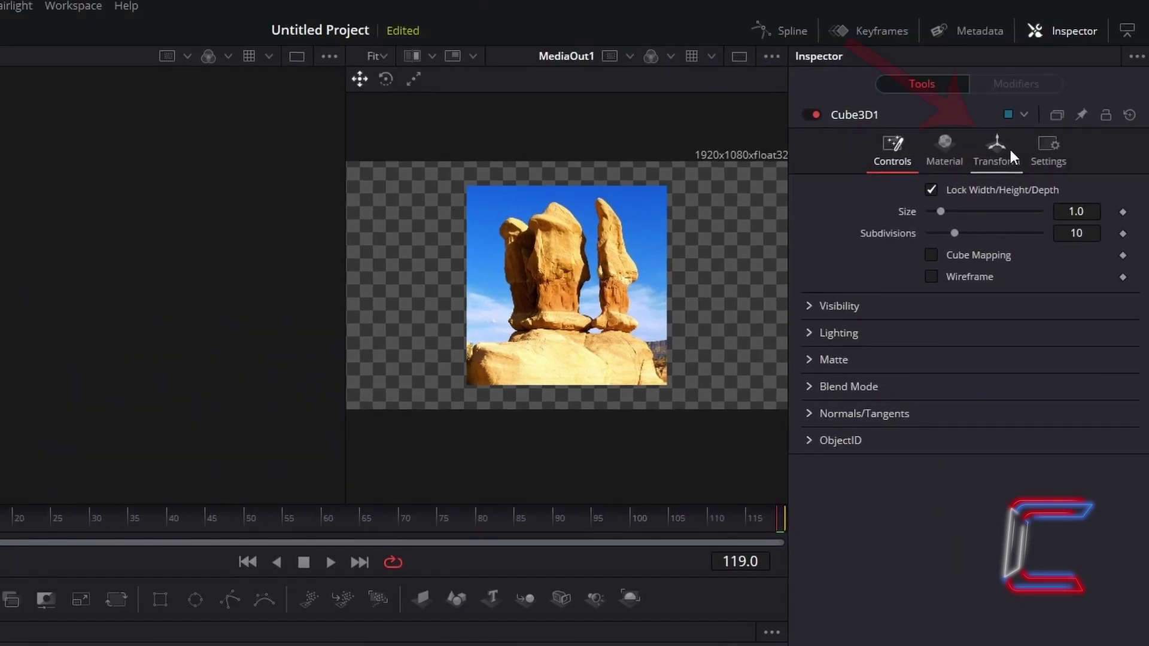
# Reset Cube3D1's transform to clear its spin and set Rotation Y to -45
pyautogui.click(996, 150)
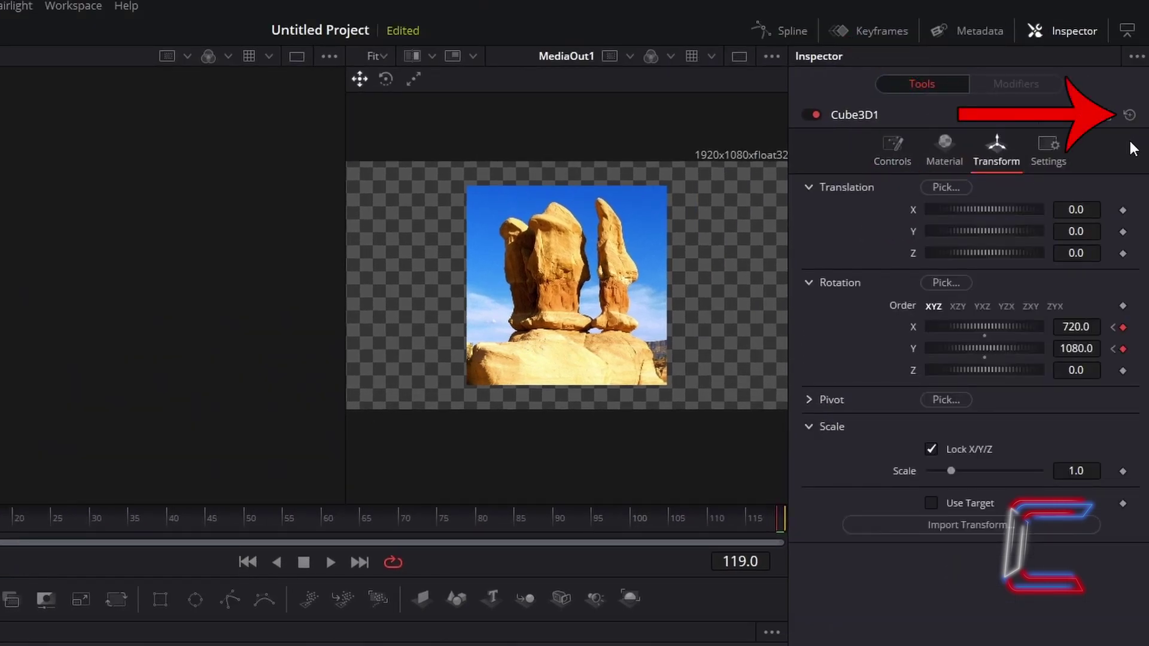
pyautogui.click(1131, 117)
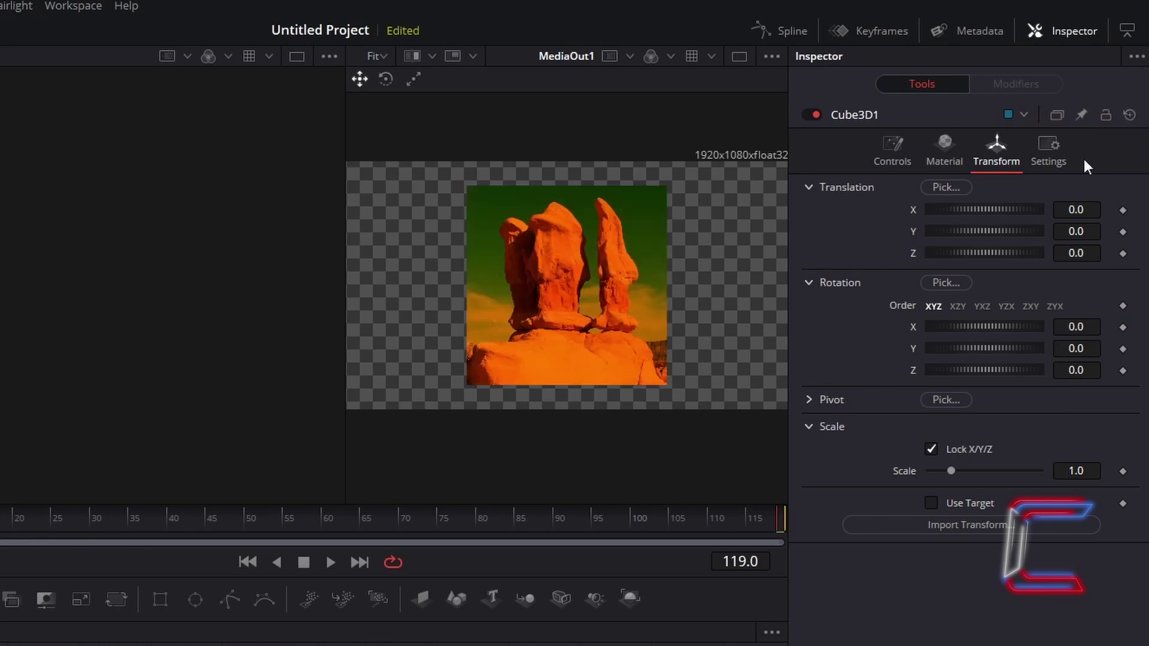
pyautogui.write('-45')
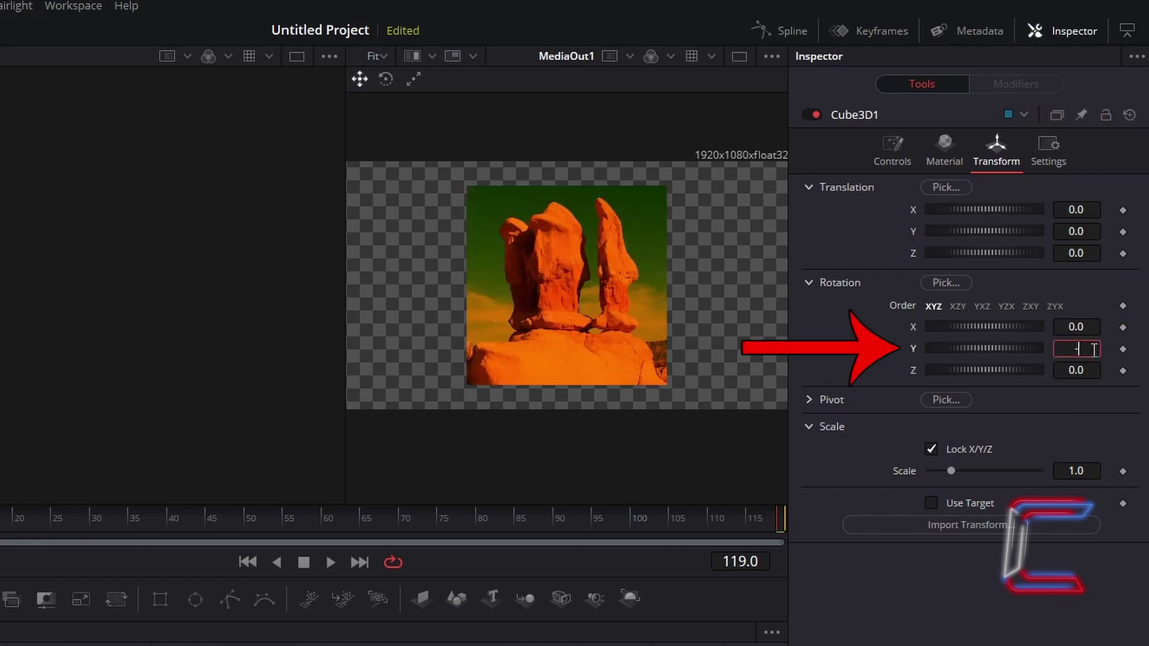
pyautogui.press('Tab')
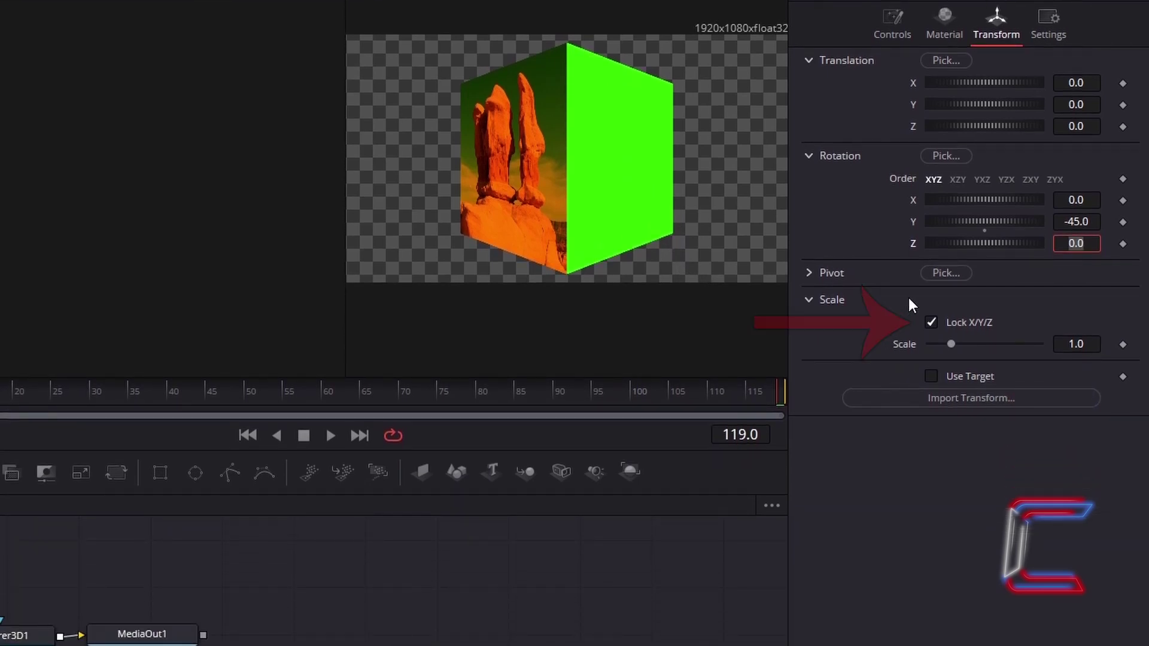
# Unlock the X/Y/Z scale lock and set Cube3D1's Z scale to 0.1
pyautogui.click(931, 322)
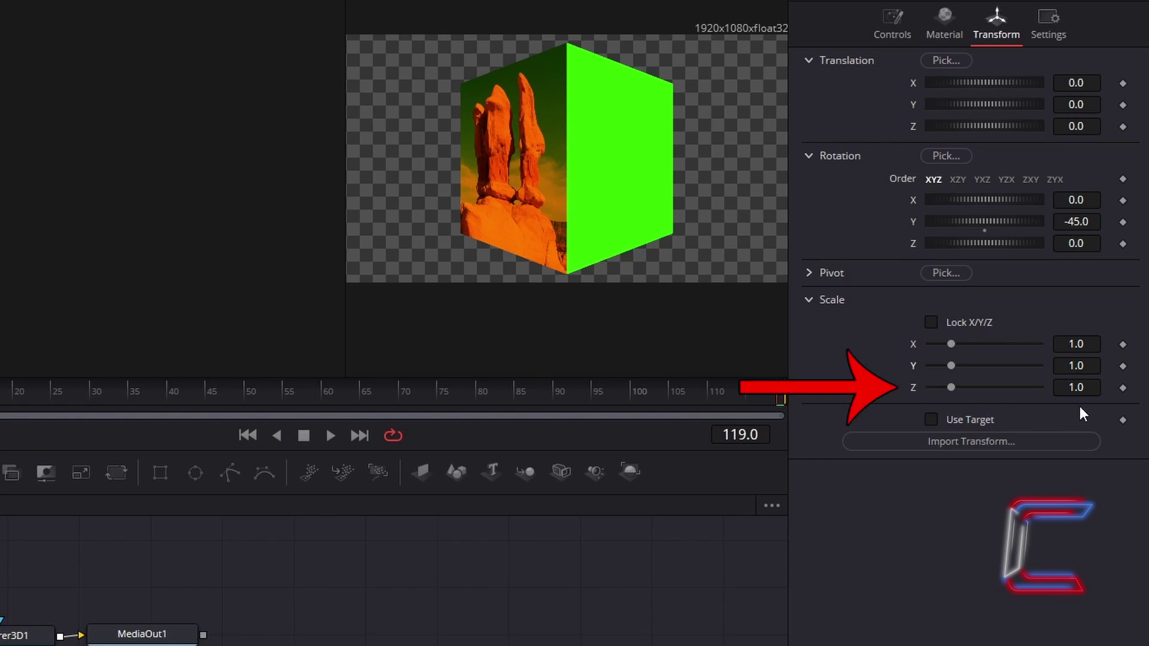
pyautogui.click(1099, 388)
pyautogui.write('0.1')
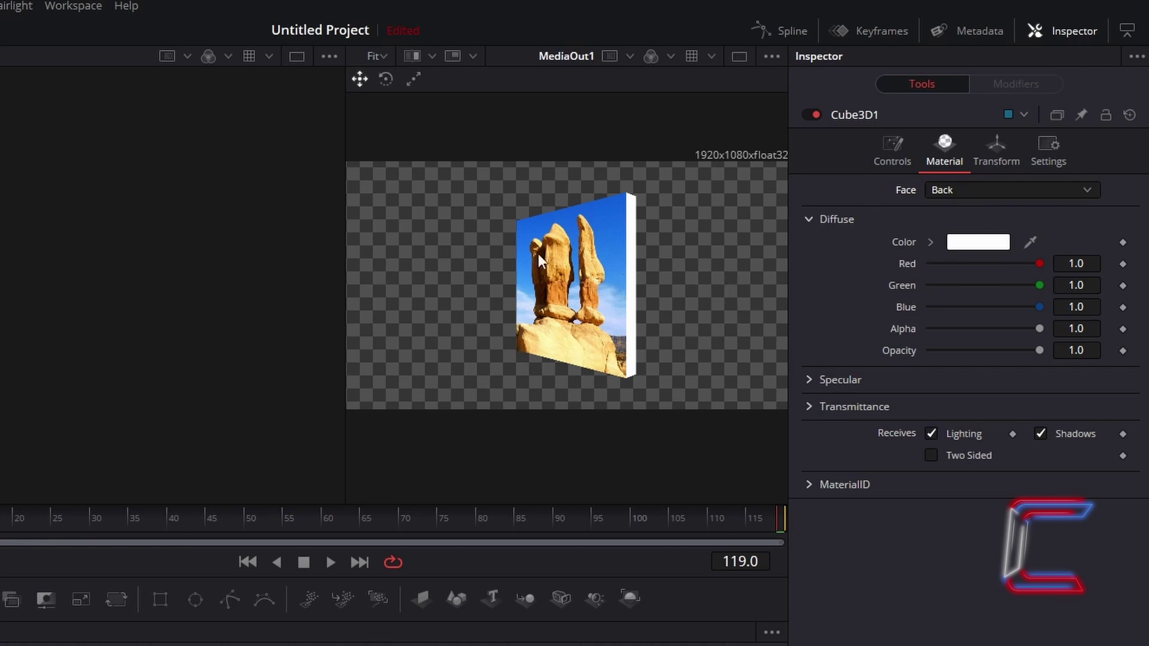
# Reset Rotation Y to 0 and keyframe it at frame 0
pyautogui.click(1021, 139)
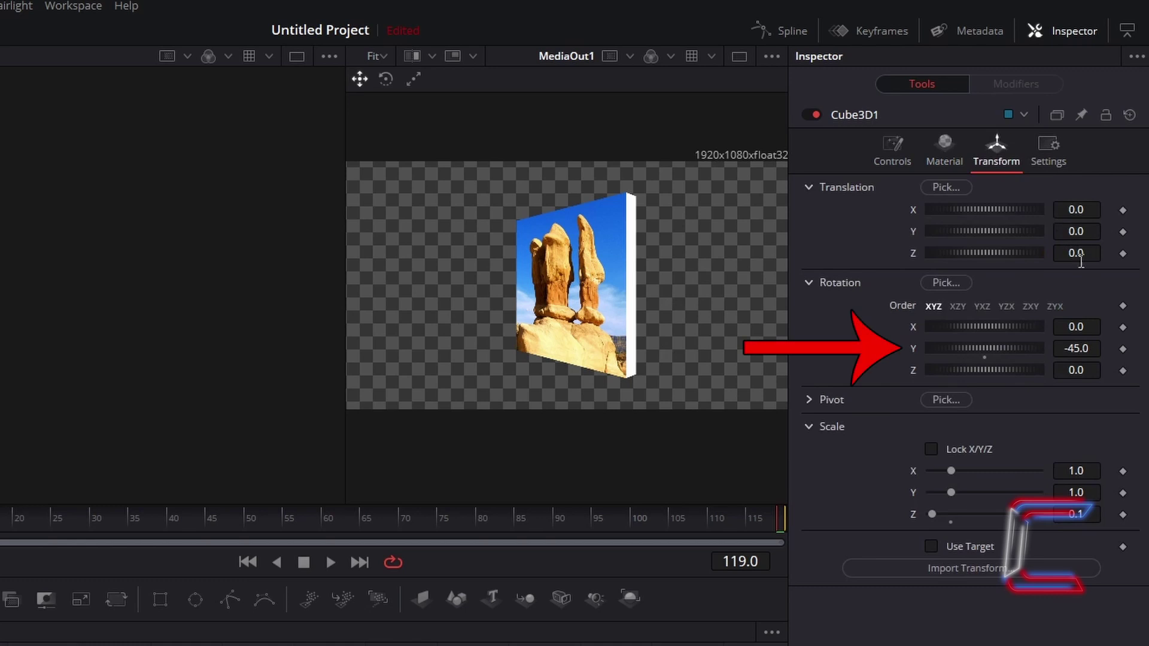
pyautogui.doubleClick(986, 358)
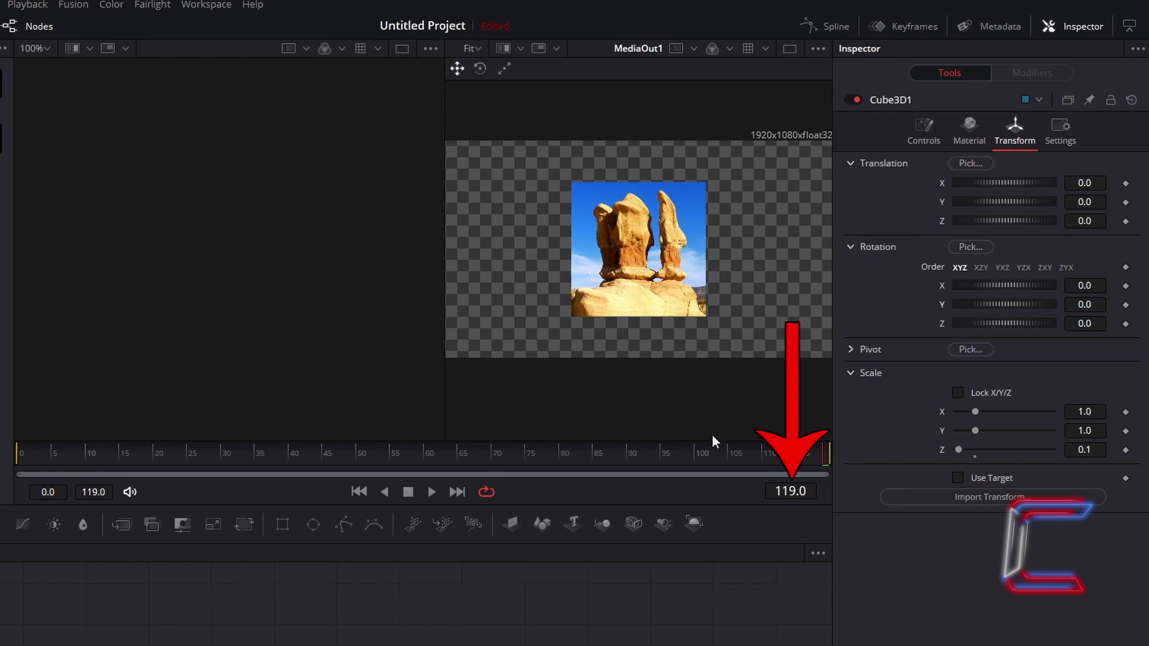
pyautogui.click(810, 492)
pyautogui.write('0.0')
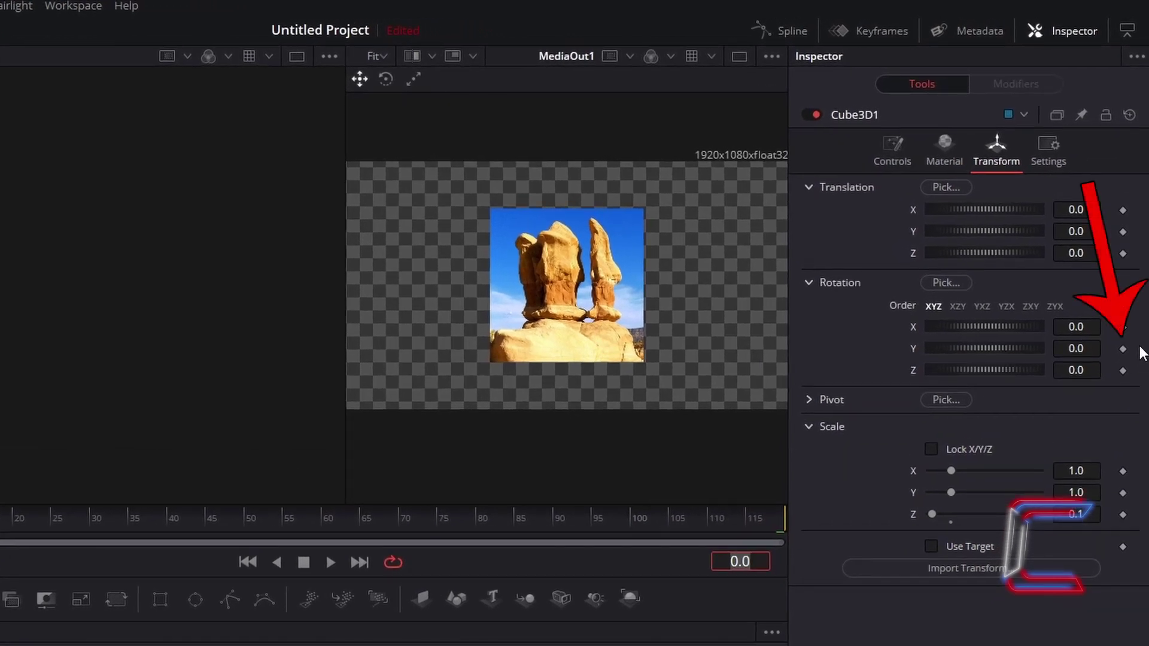
pyautogui.click(1122, 348)
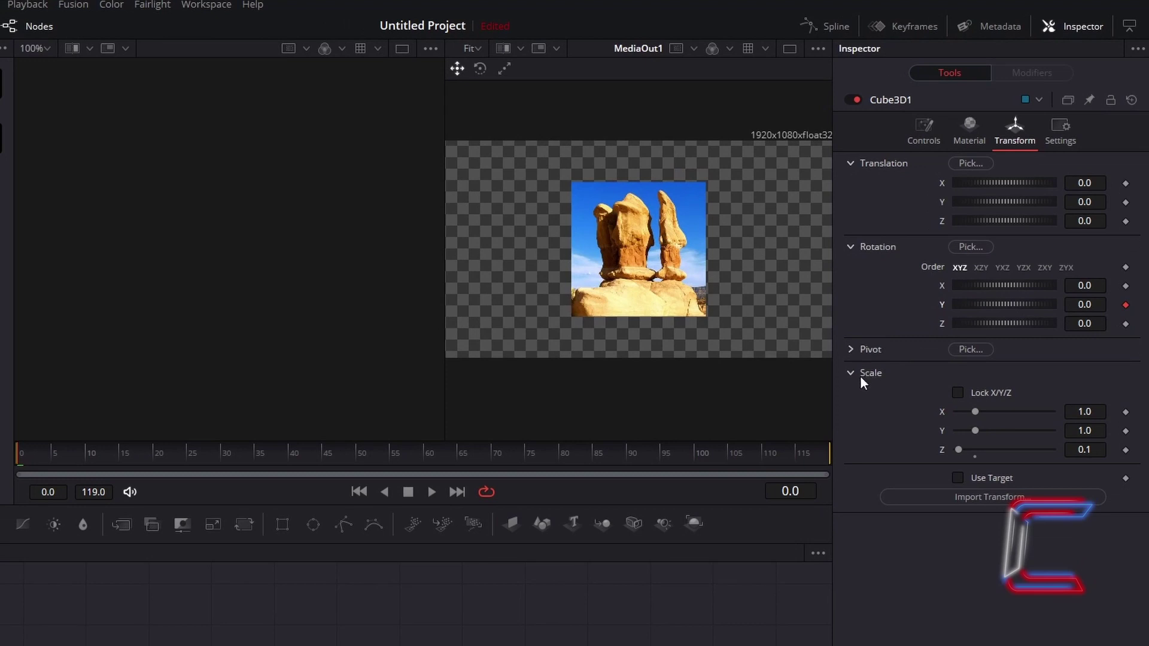
# Move the current time to frame 119
pyautogui.click(794, 495)
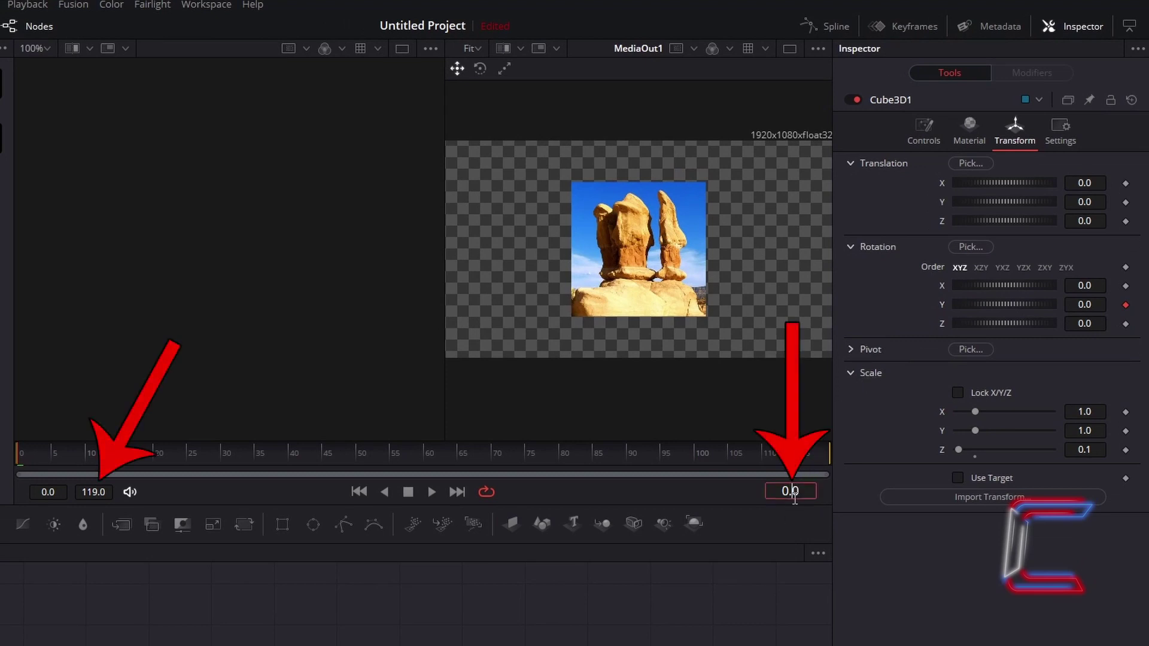
pyautogui.press('BackSpace')
pyautogui.press('BackSpace')
pyautogui.press('BackSpace')
pyautogui.write('119')
pyautogui.press('Return')
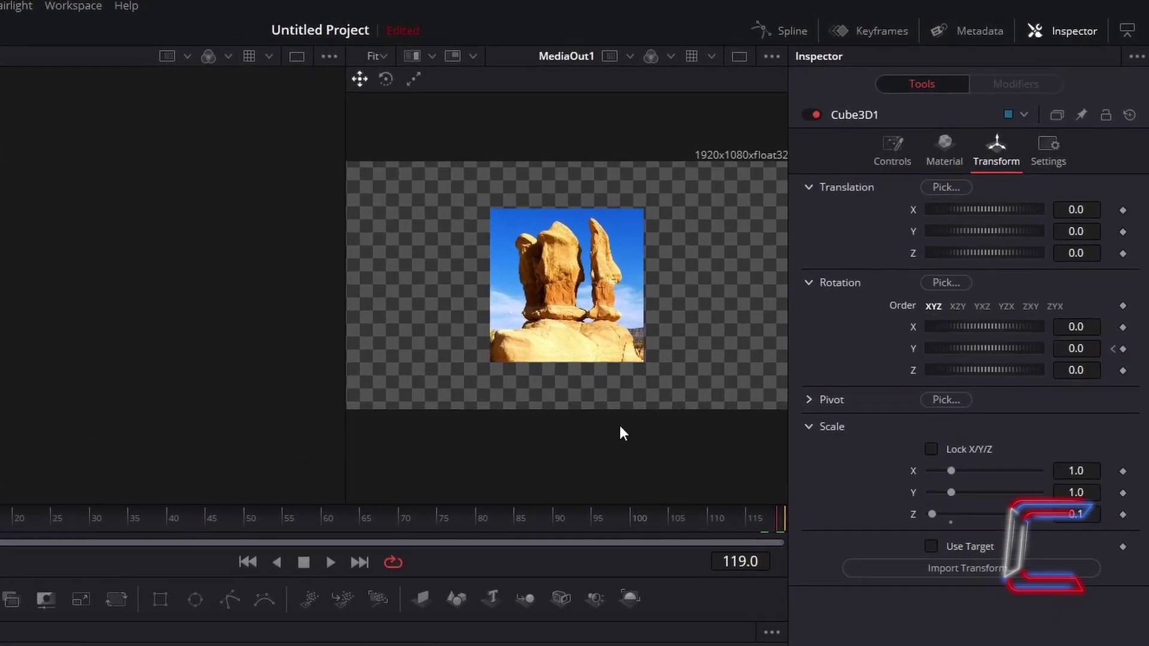
# Keyframe Rotation Y at -360 on frame 119 for one full turn
pyautogui.click(1094, 349)
pyautogui.write('360')
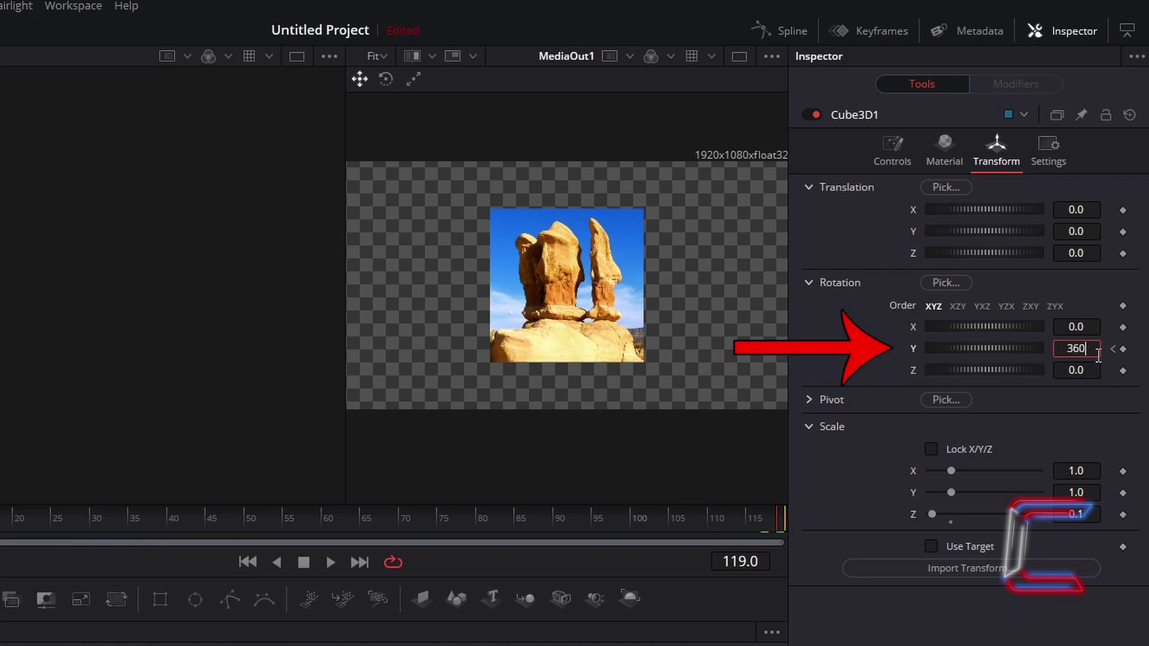
pyautogui.press('Tab')
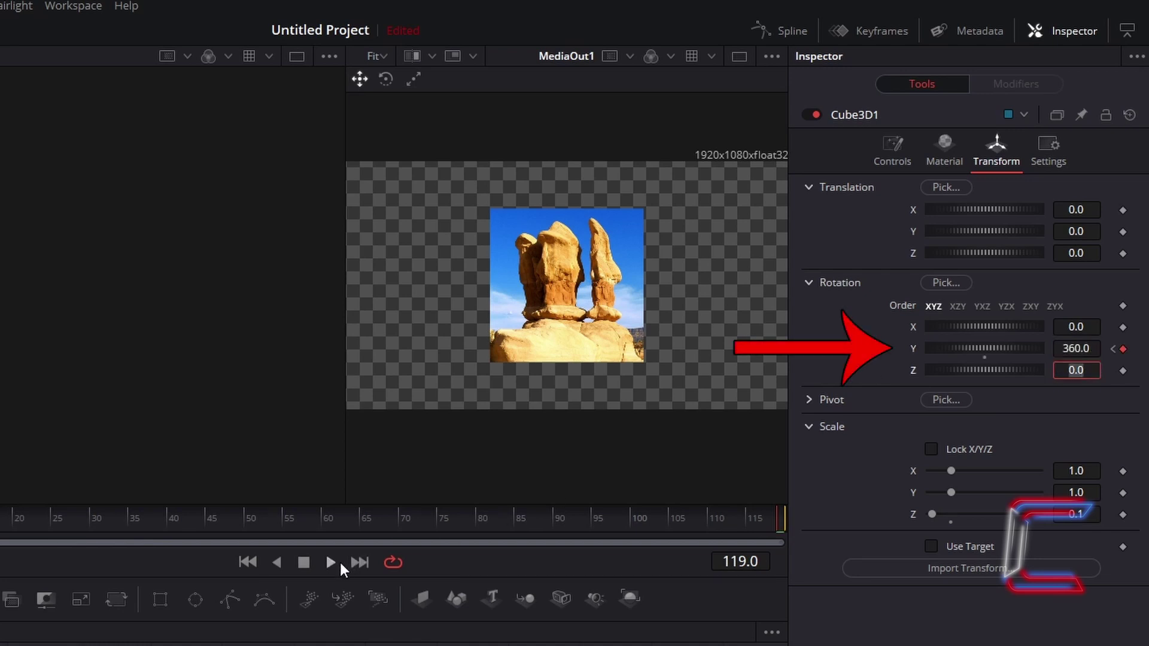
pyautogui.click(1086, 353)
pyautogui.write('-360')
pyautogui.press('Tab')
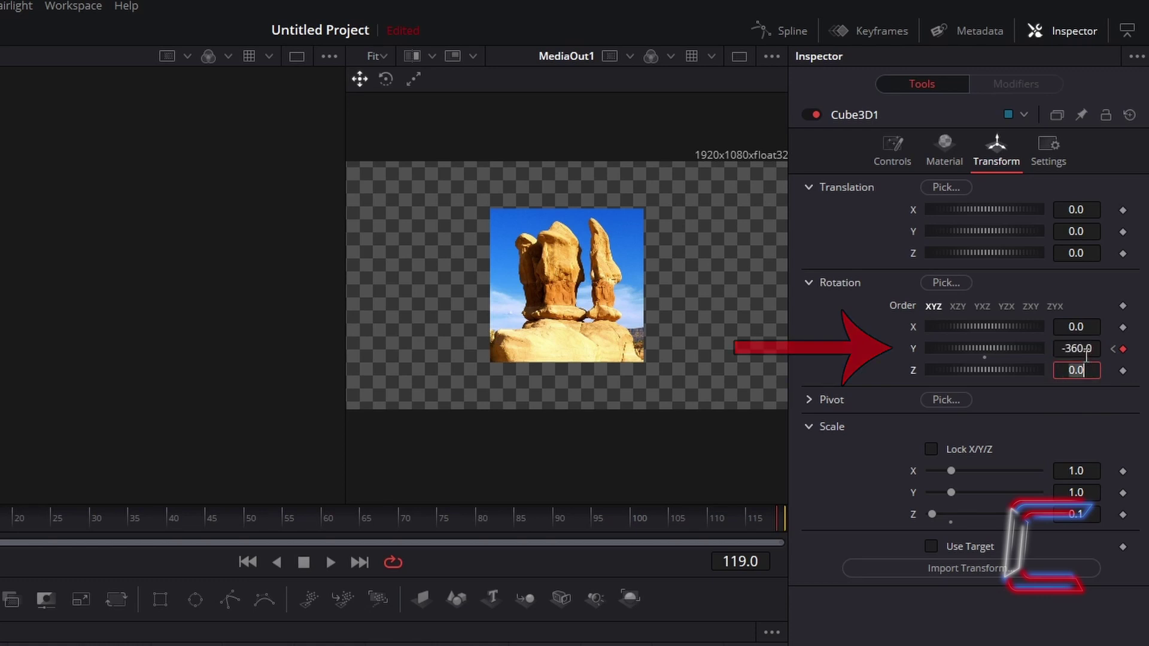